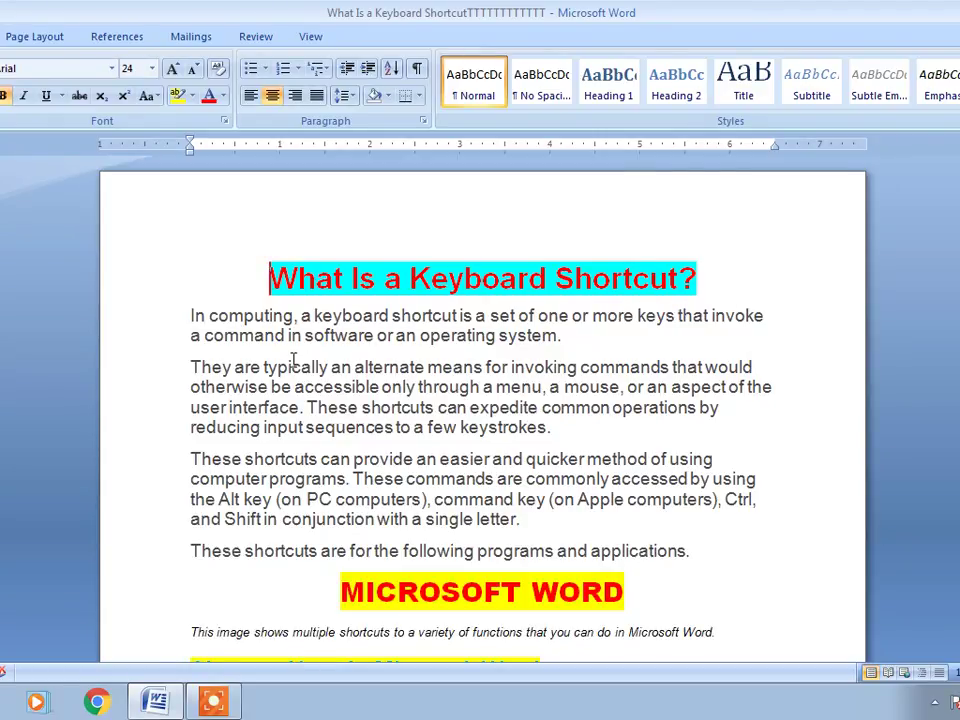
Scroll down the shortcut list and highlight the Shift + F2 and F3 Key lines yellow.
scroll(293, 360, "down", 1)
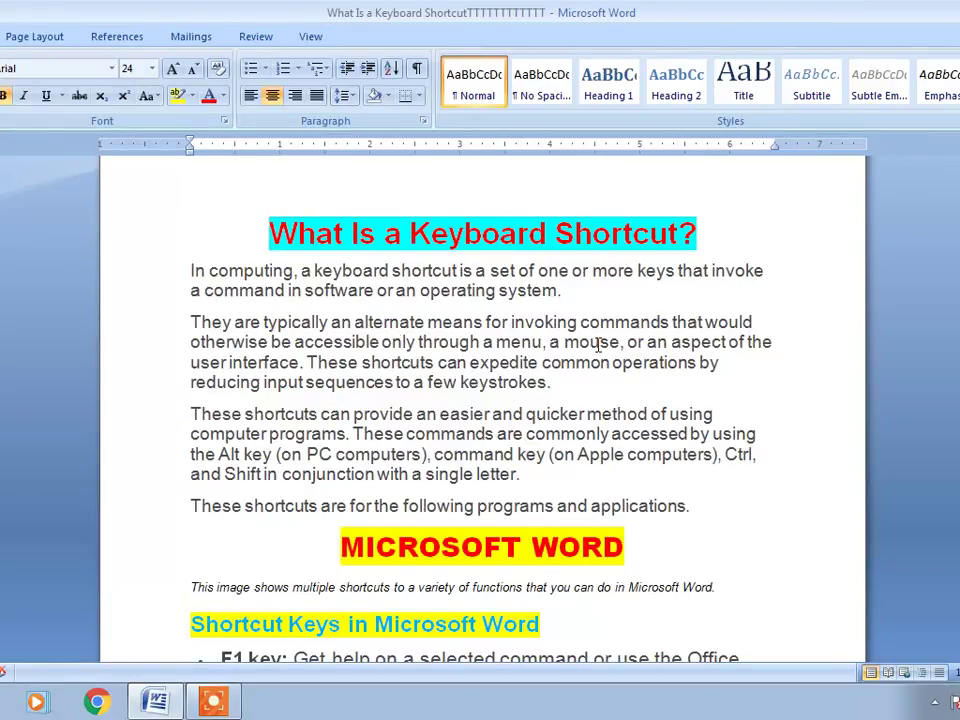
scroll(598, 345, "down", 1)
scroll(598, 345, "down", 1)
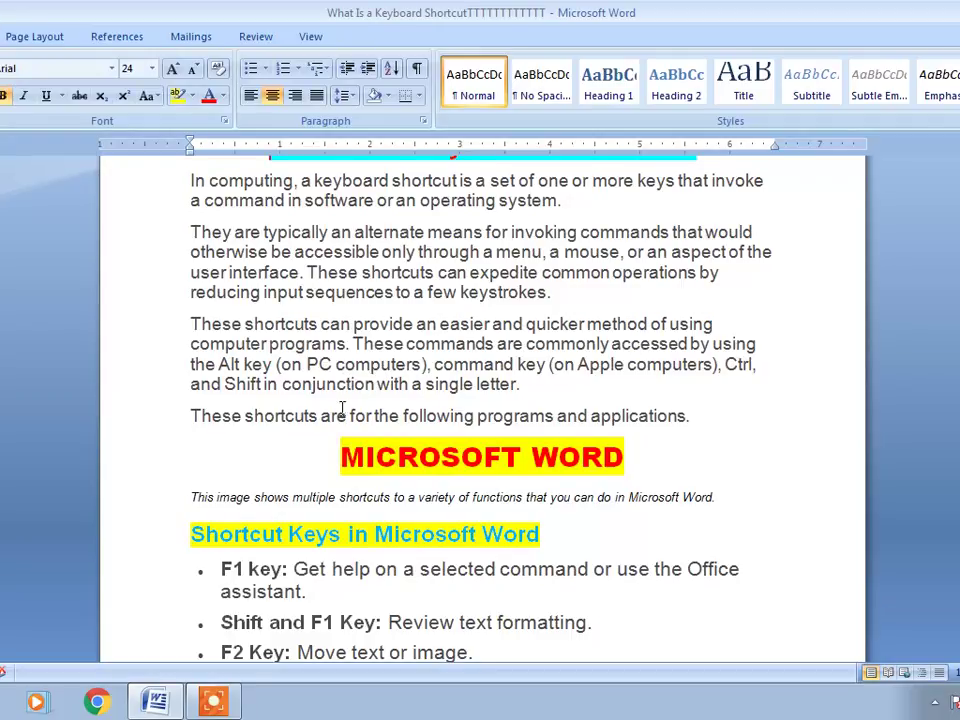
scroll(443, 428, "down", 2)
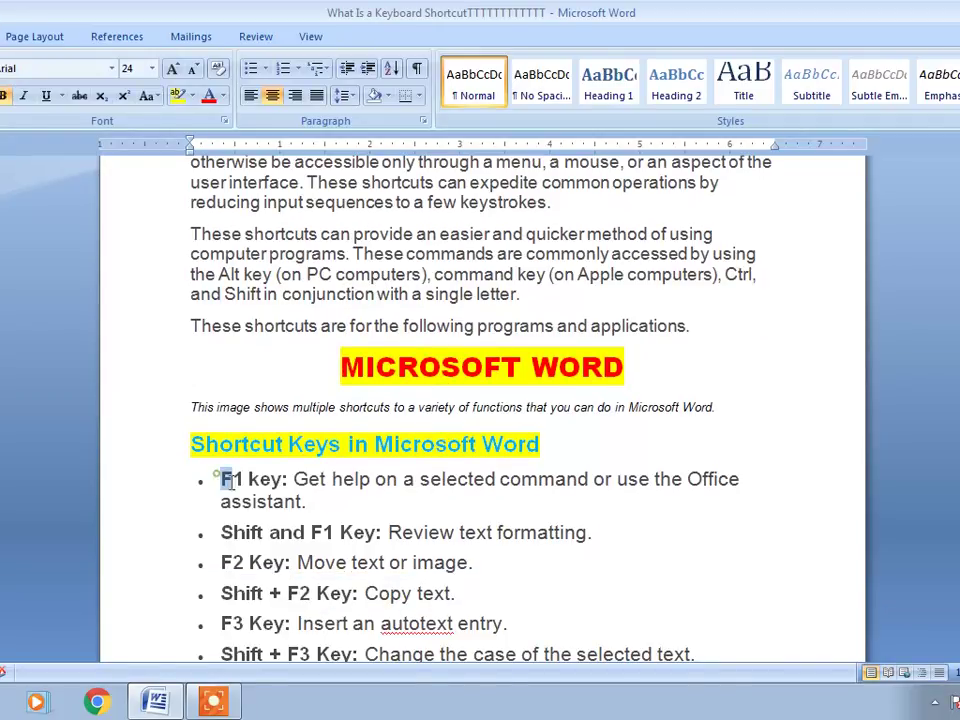
left_click_drag(221, 479, 302, 501)
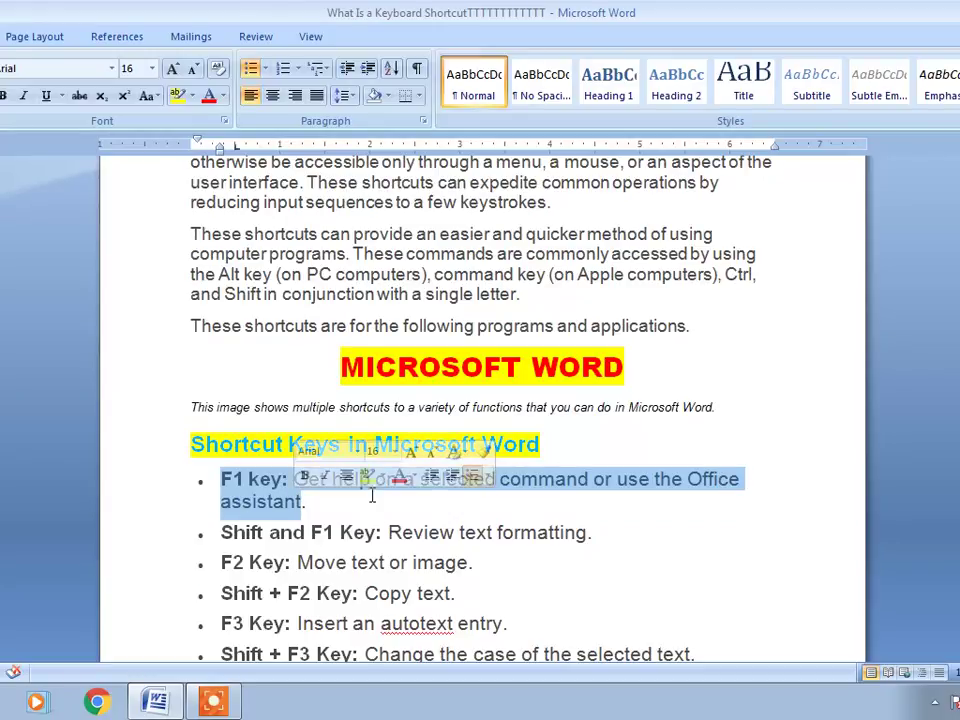
scroll(714, 480, "down", 2)
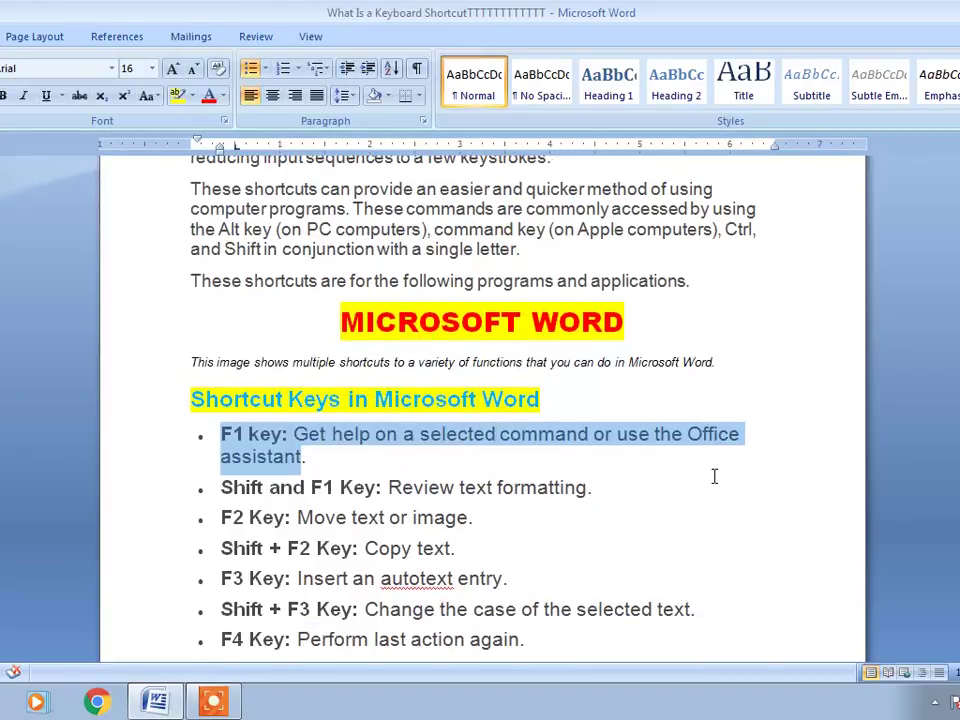
scroll(670, 445, "down", 2)
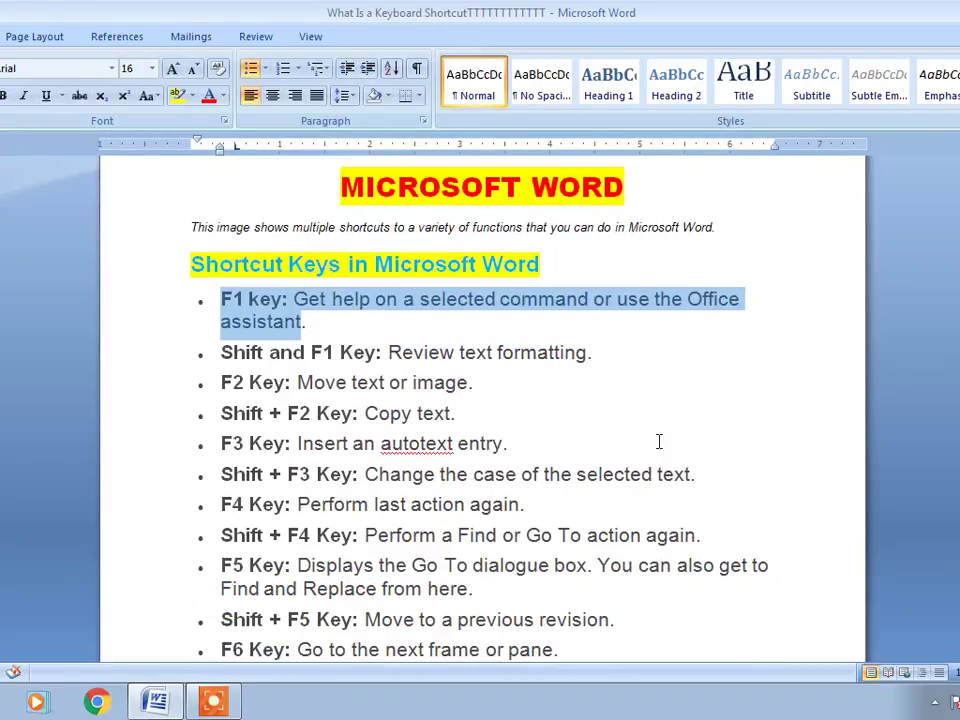
left_click(213, 351)
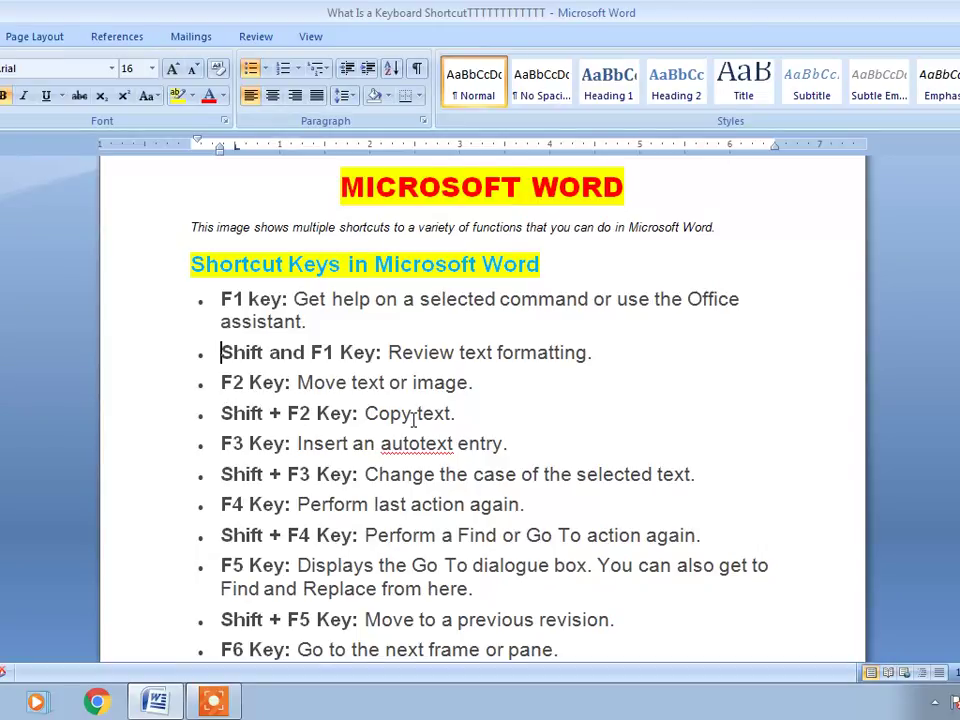
left_click_drag(218, 414, 454, 417)
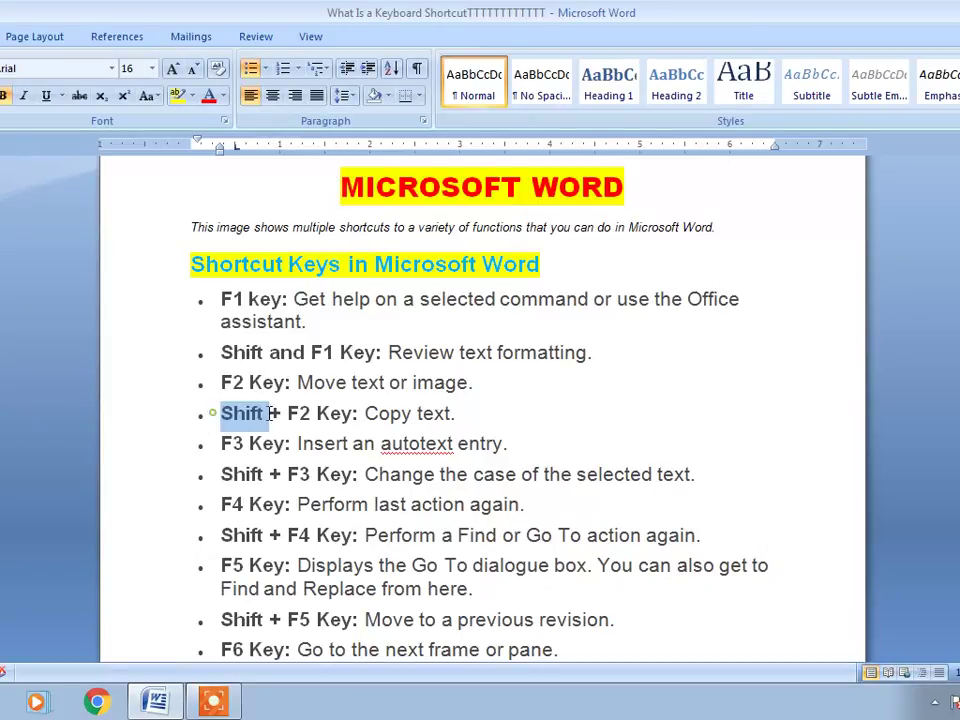
left_click(178, 96)
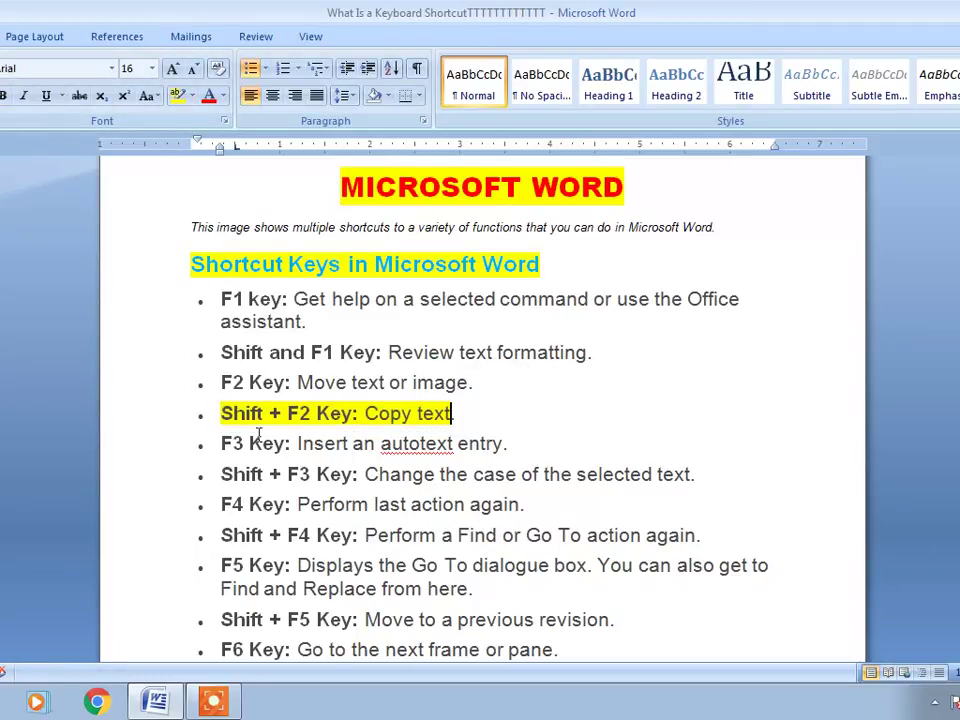
left_click_drag(220, 443, 503, 443)
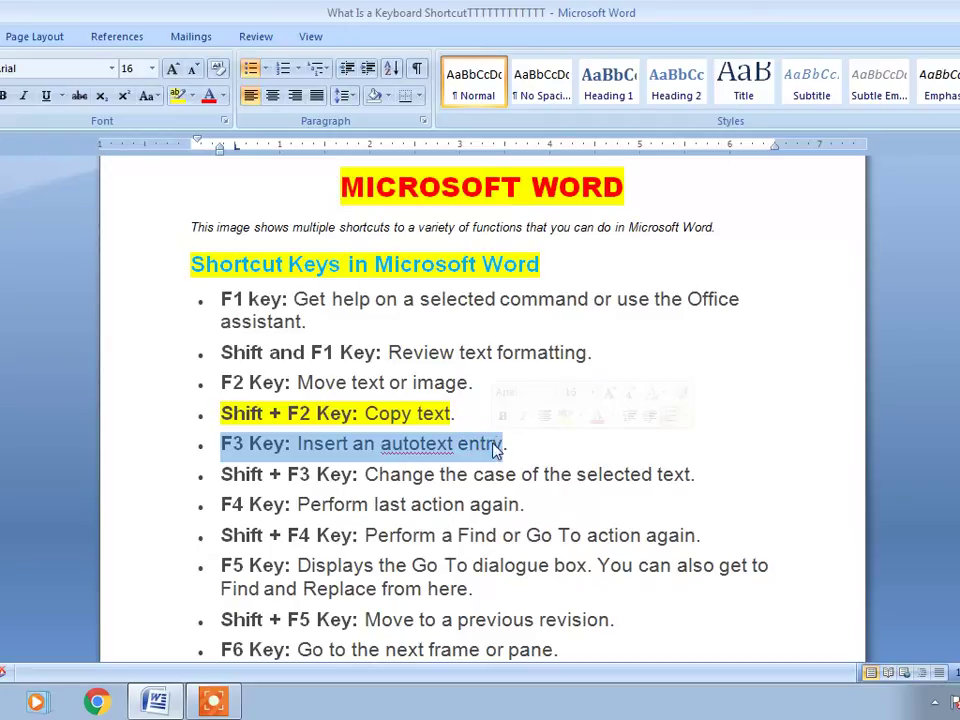
left_click(178, 96)
Highlight the Shift + F3, F4 and Shift + F4 Key lines yellow.
scroll(484, 285, "down", 3)
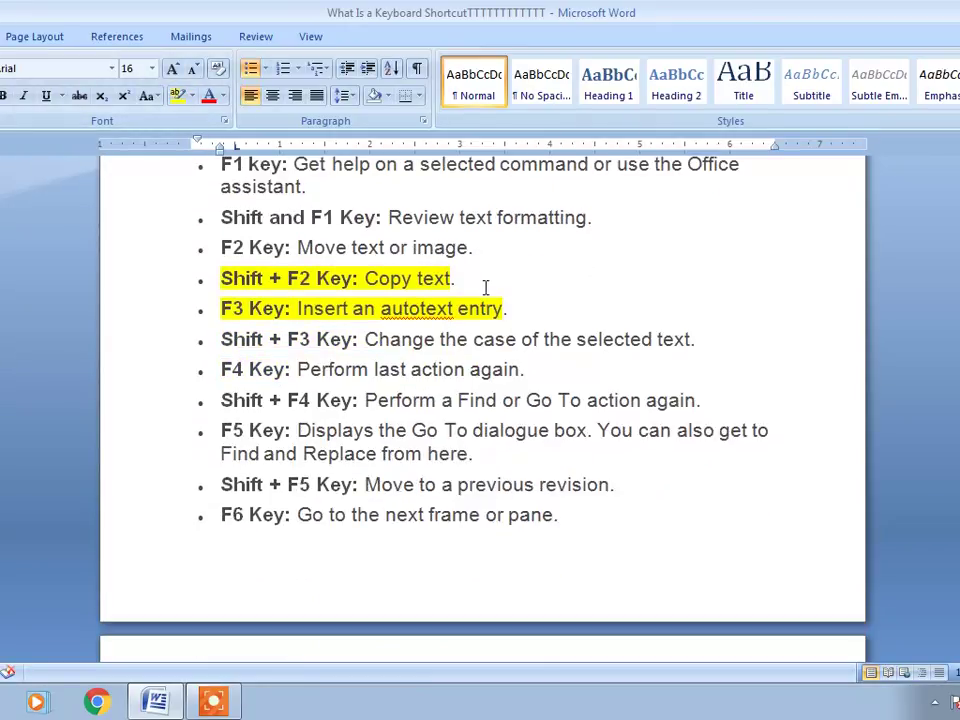
scroll(235, 288, "down", 1)
left_click_drag(218, 295, 676, 297)
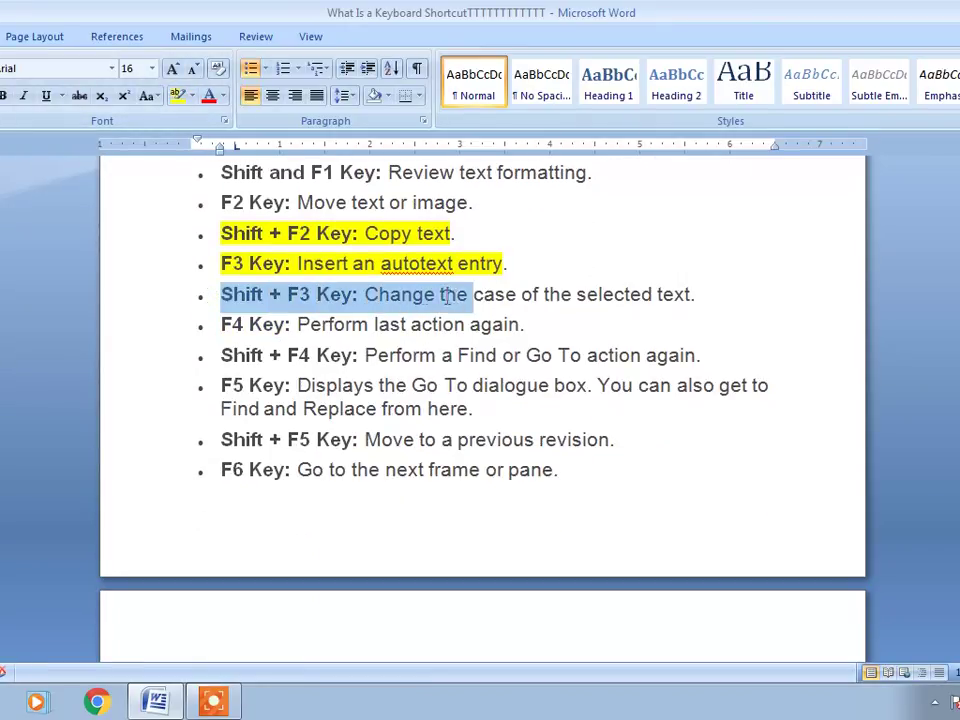
left_click(178, 96)
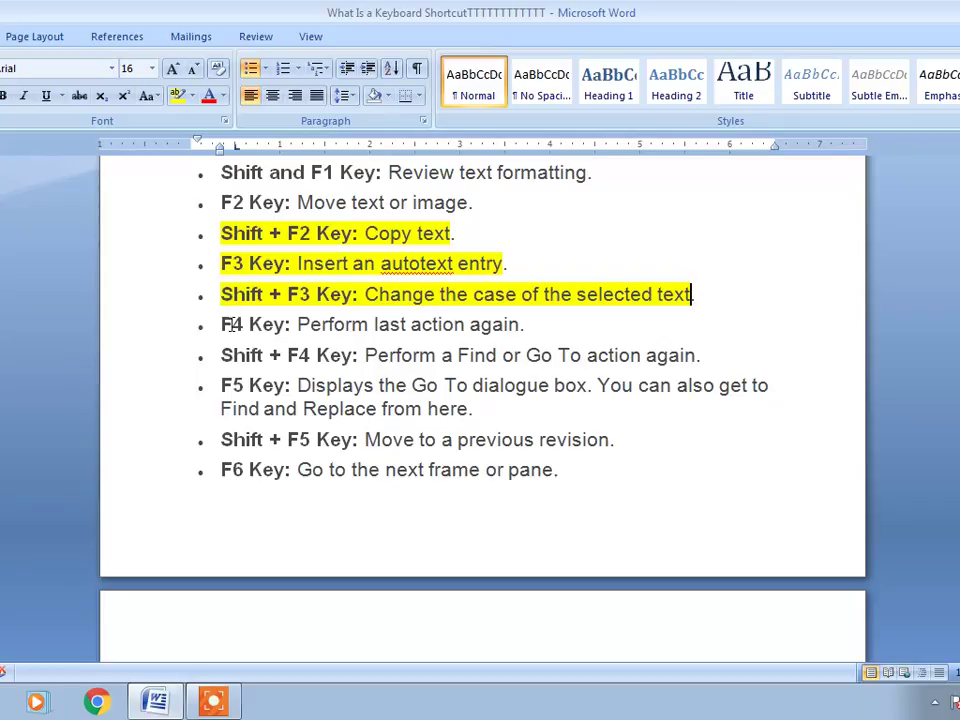
left_click_drag(216, 324, 519, 327)
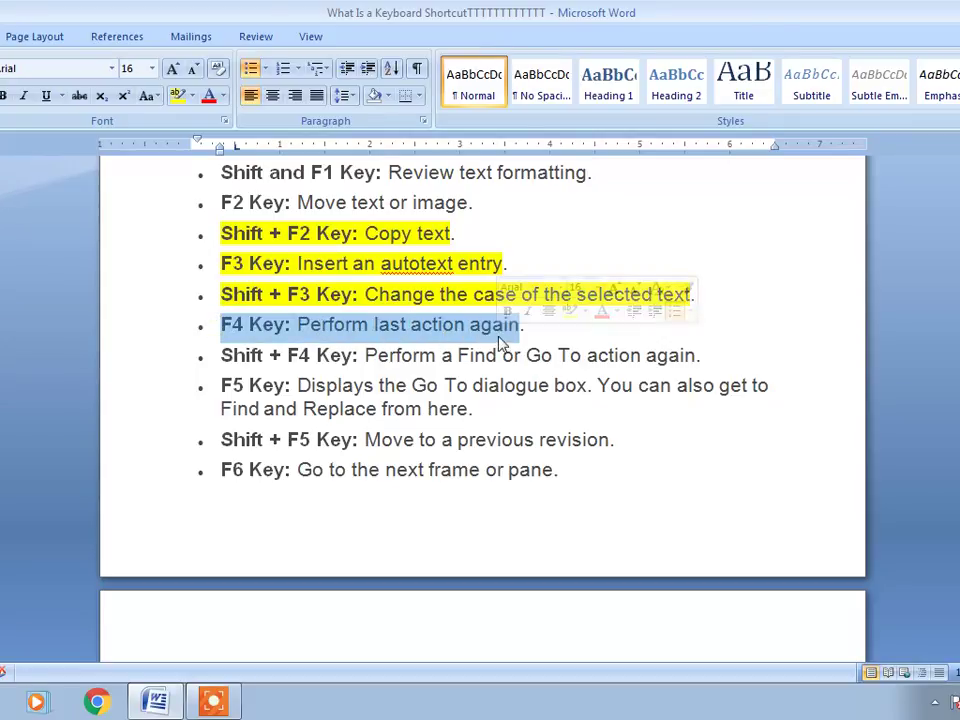
left_click(180, 95)
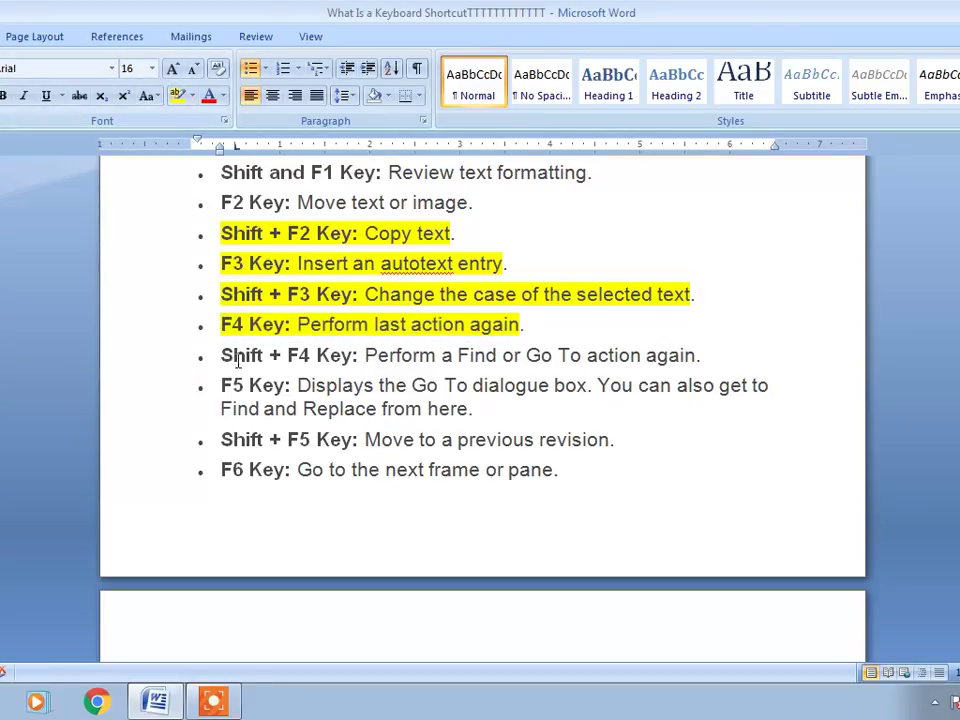
left_click_drag(222, 356, 748, 360)
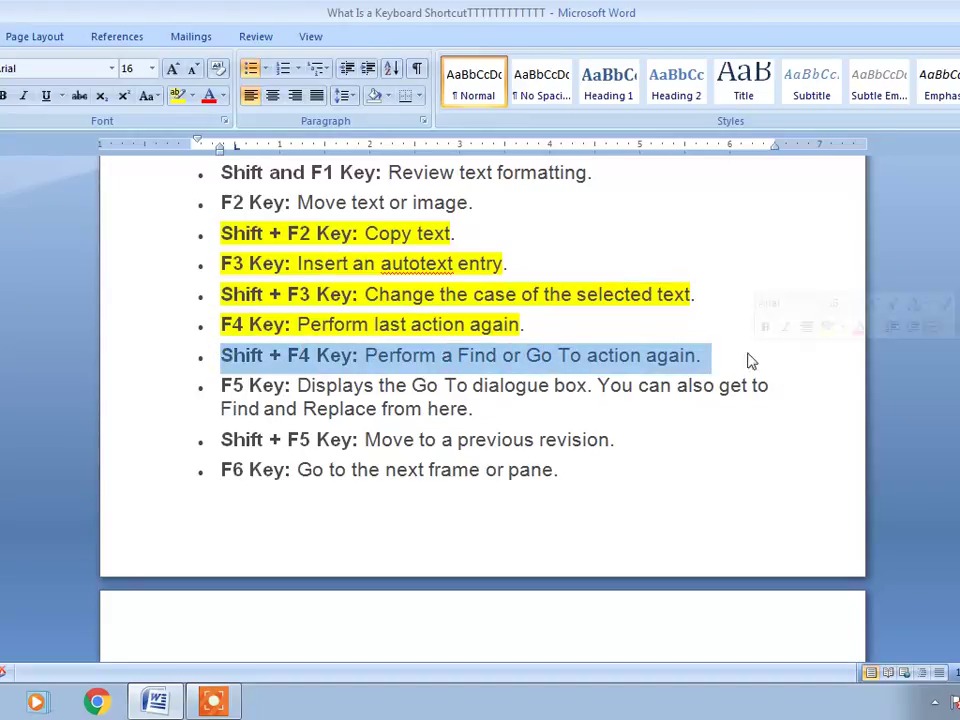
left_click(180, 95)
Highlight the F5, Shift + F5 and F6 Key entries yellow.
left_click_drag(212, 387, 441, 424)
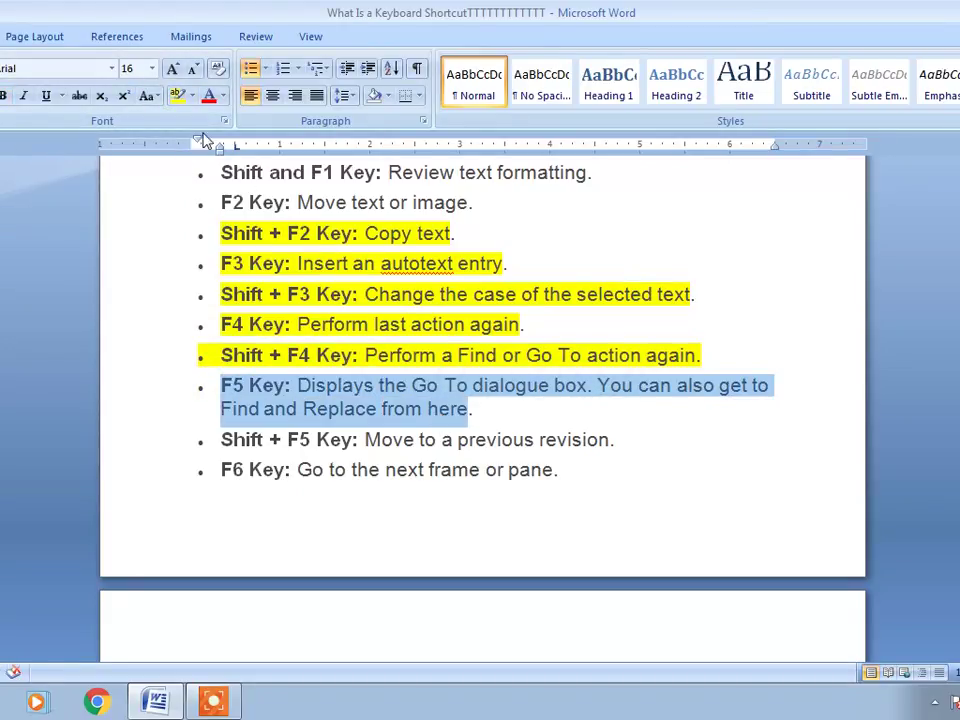
left_click(180, 95)
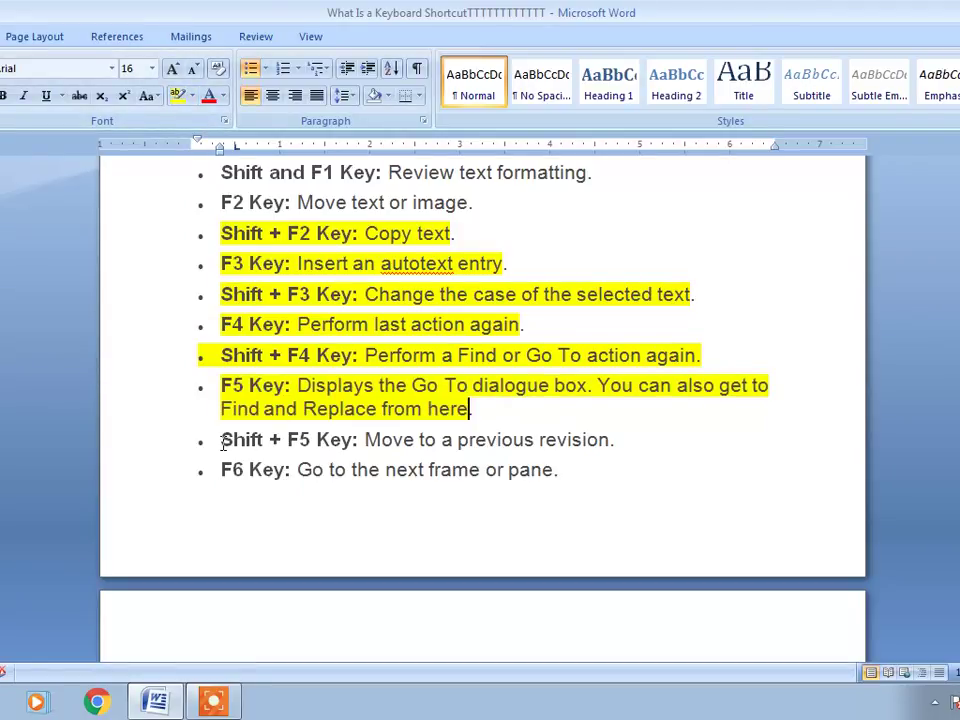
left_click_drag(220, 441, 611, 453)
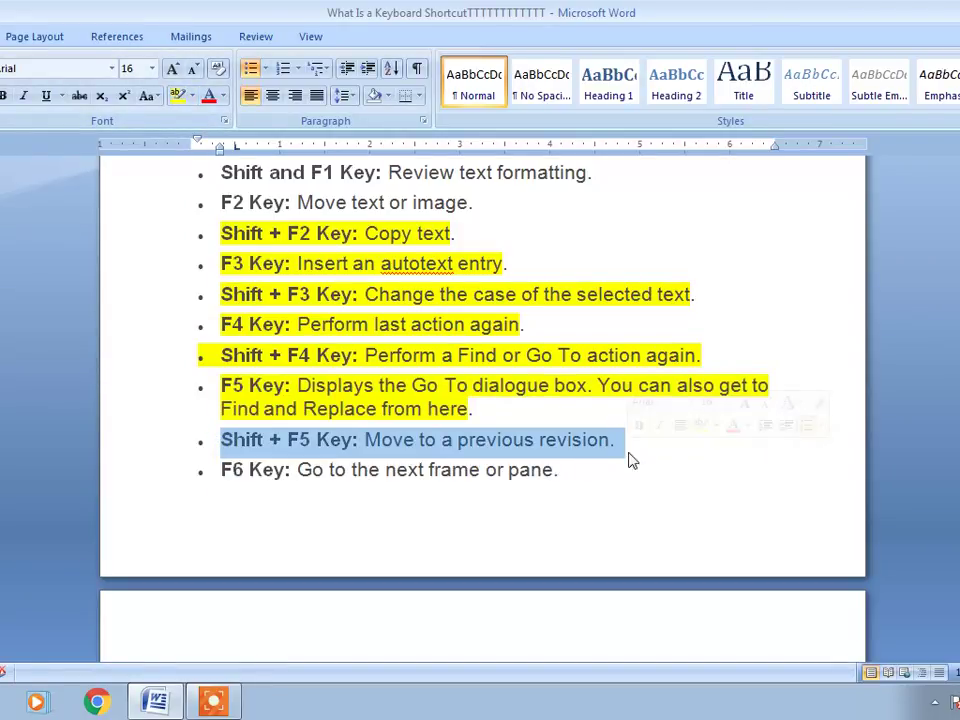
left_click(177, 96)
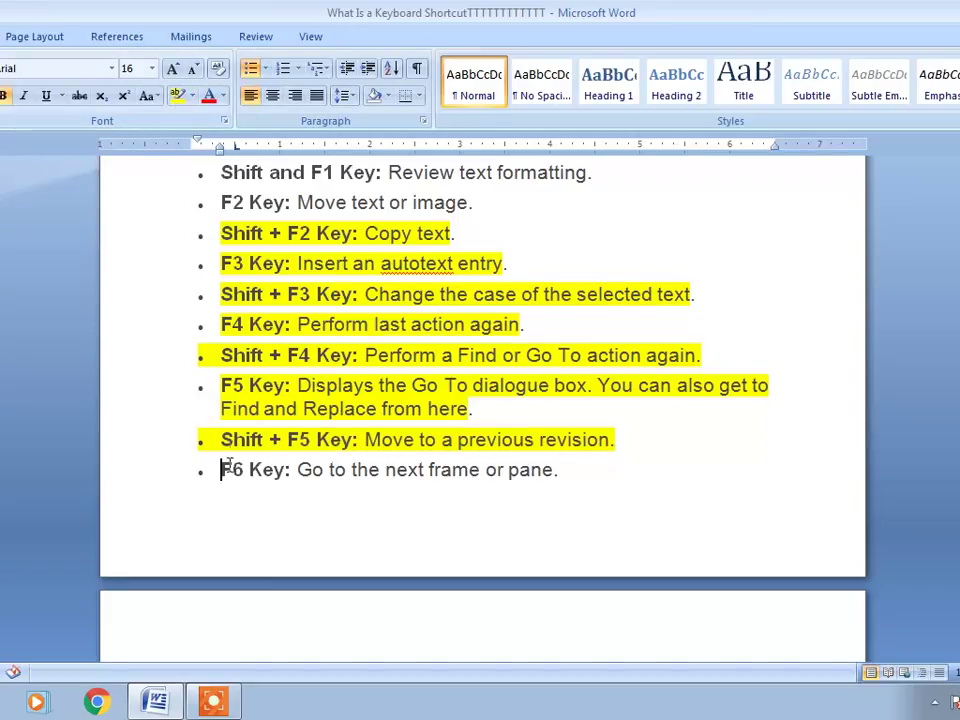
left_click_drag(222, 469, 533, 474)
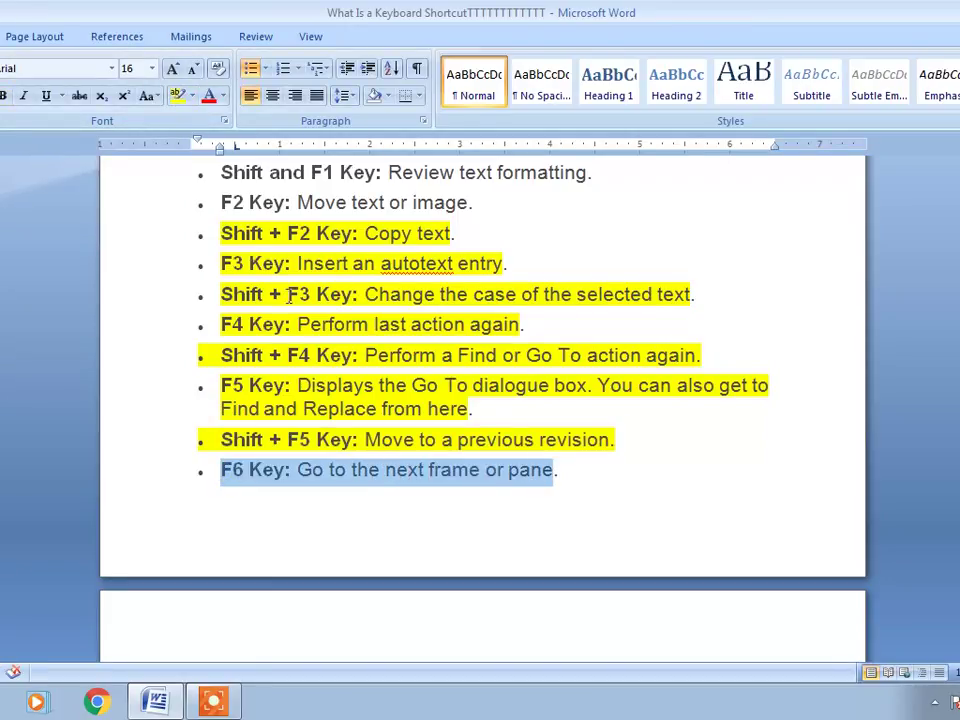
left_click(178, 95)
Highlight the Shift + F6, F7 and Shift + F7 Key lines yellow.
scroll(405, 300, "down", 3)
scroll(401, 301, "down", 2)
scroll(401, 301, "down", 3)
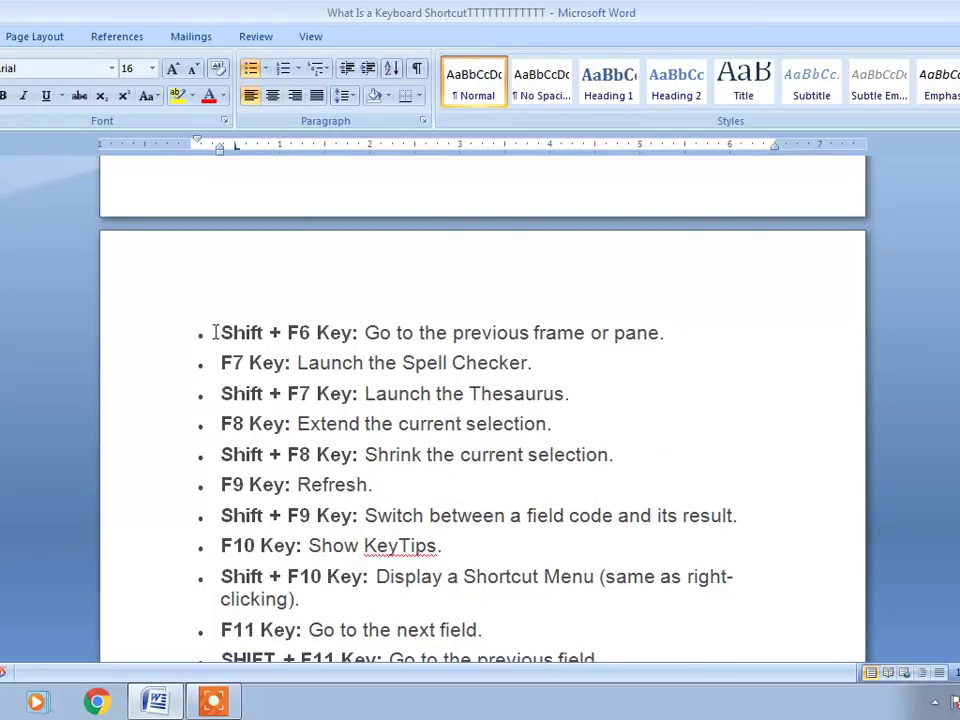
left_click_drag(214, 333, 666, 333)
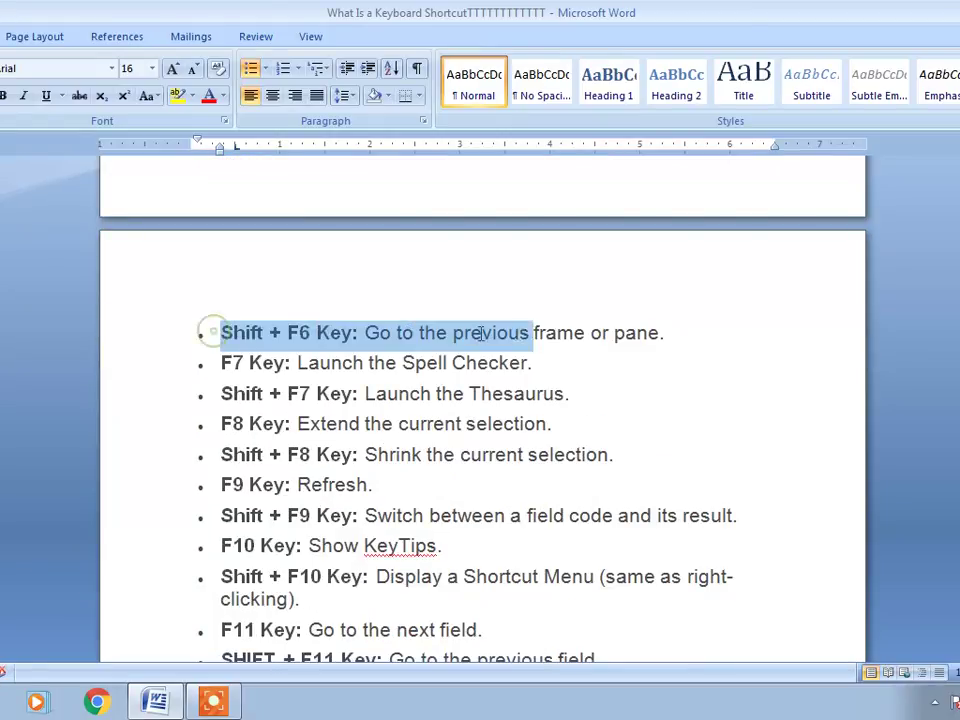
left_click(180, 94)
left_click_drag(220, 363, 533, 364)
left_click(177, 96)
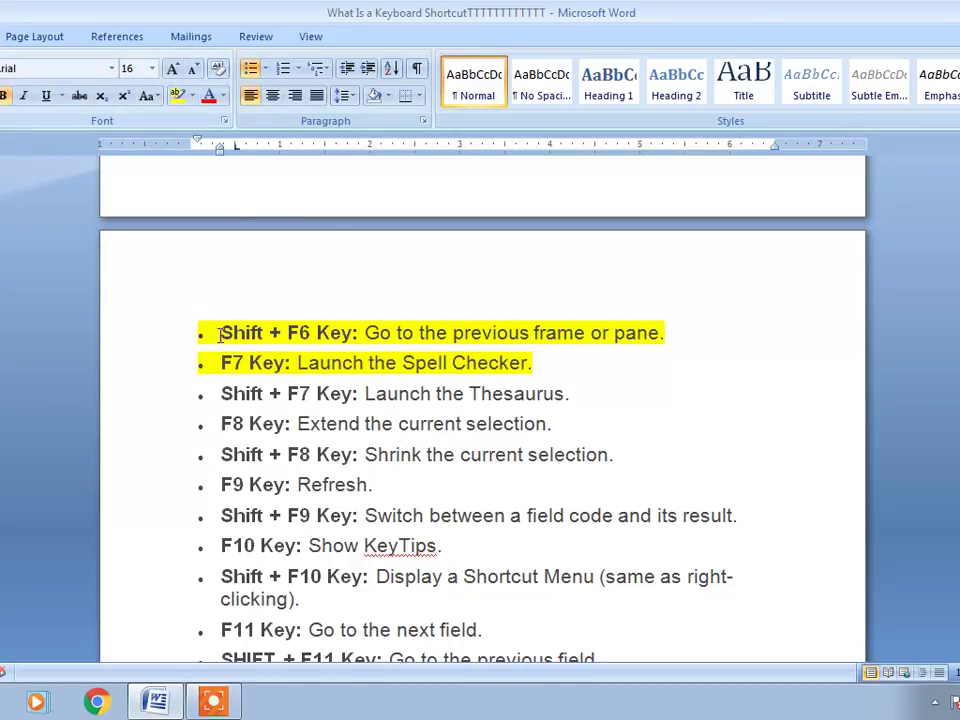
left_click_drag(222, 394, 513, 403)
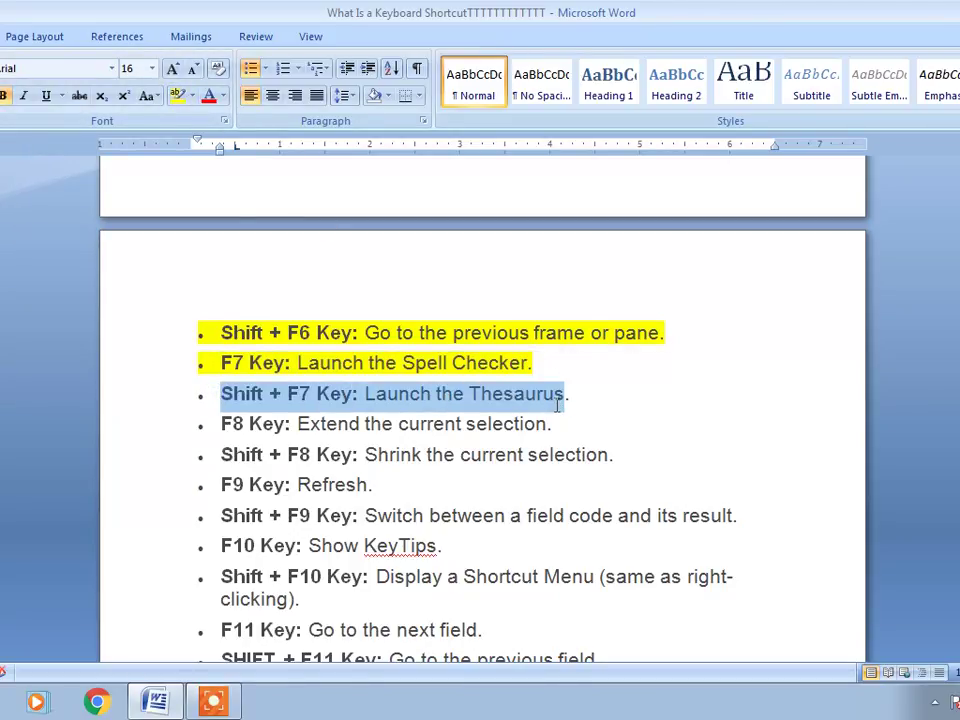
left_click(177, 96)
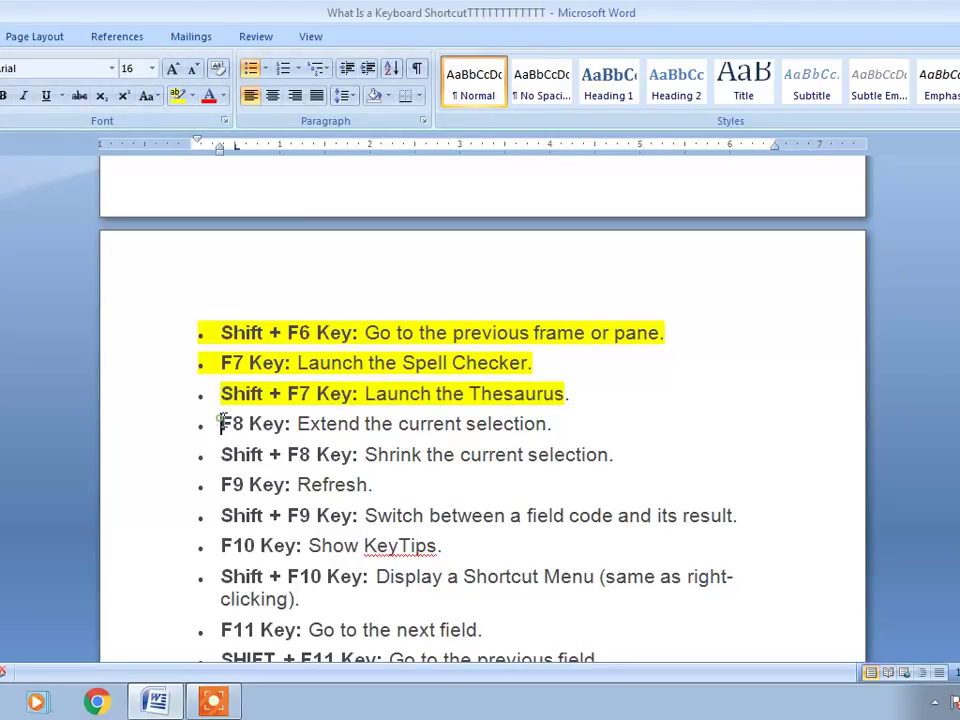
Highlight the F8, Shift + F8, F9 and Shift + F9 lines yellow, then select the F10 line.
left_click_drag(222, 424, 520, 437)
left_click(177, 96)
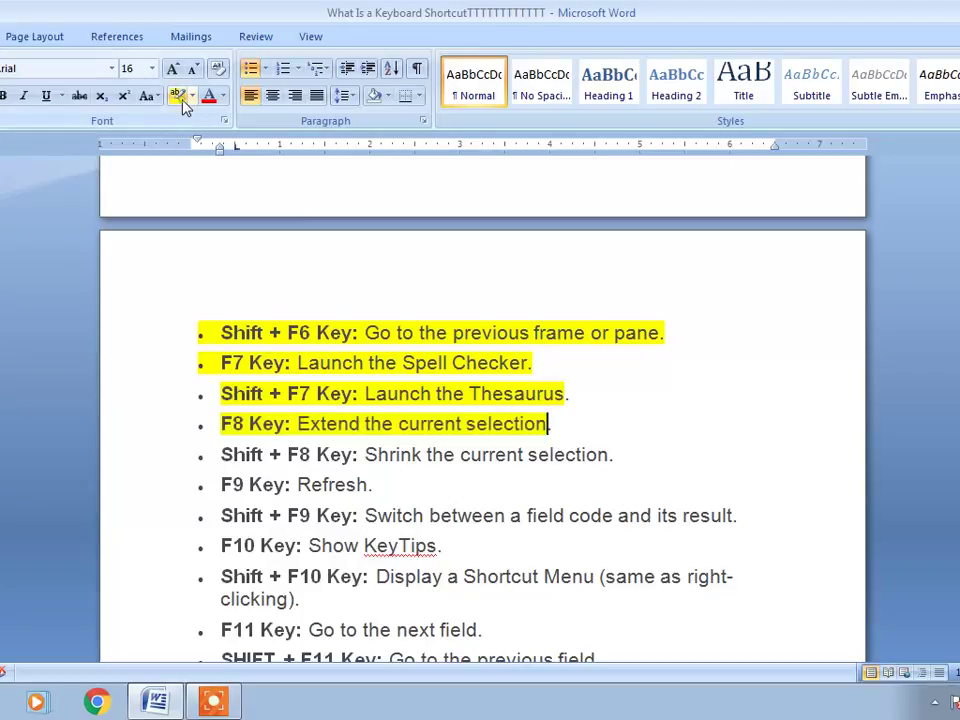
left_click_drag(221, 455, 563, 465)
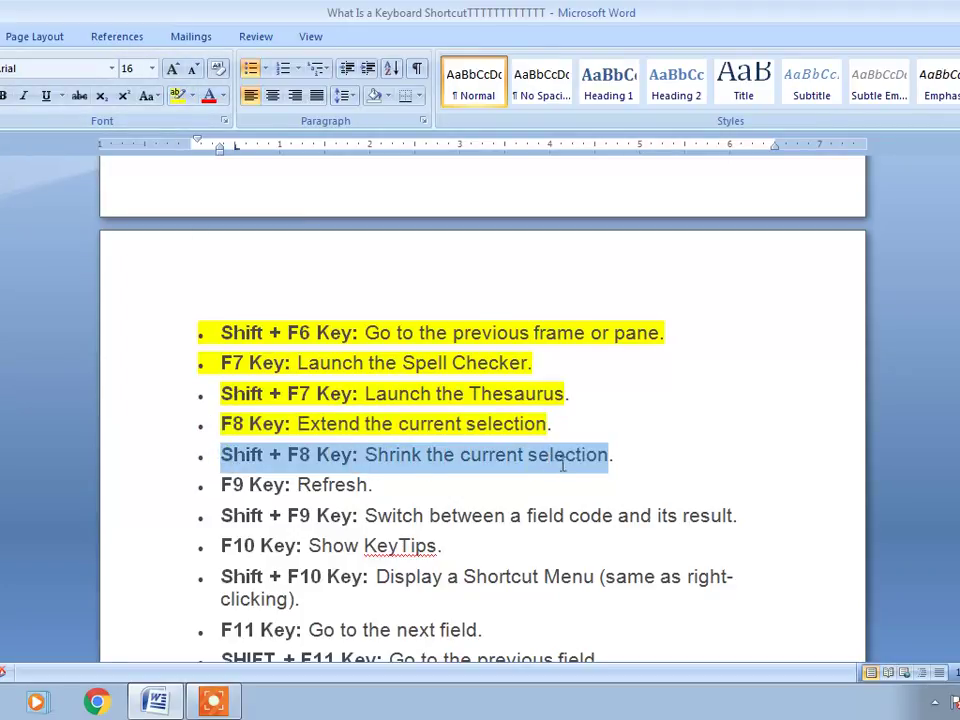
left_click(178, 96)
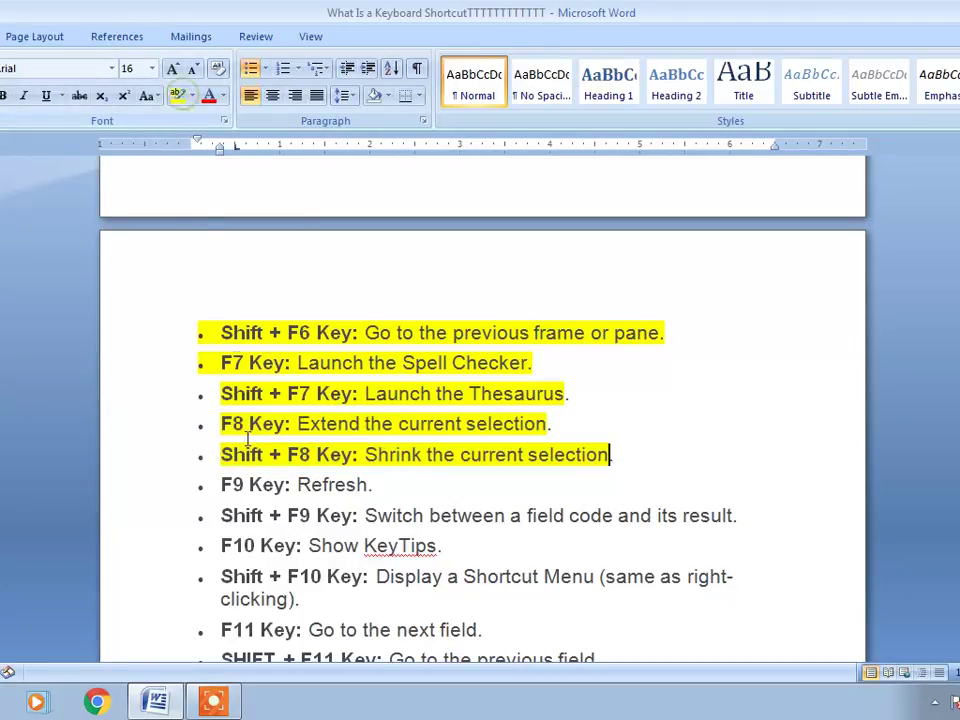
left_click_drag(221, 485, 382, 485)
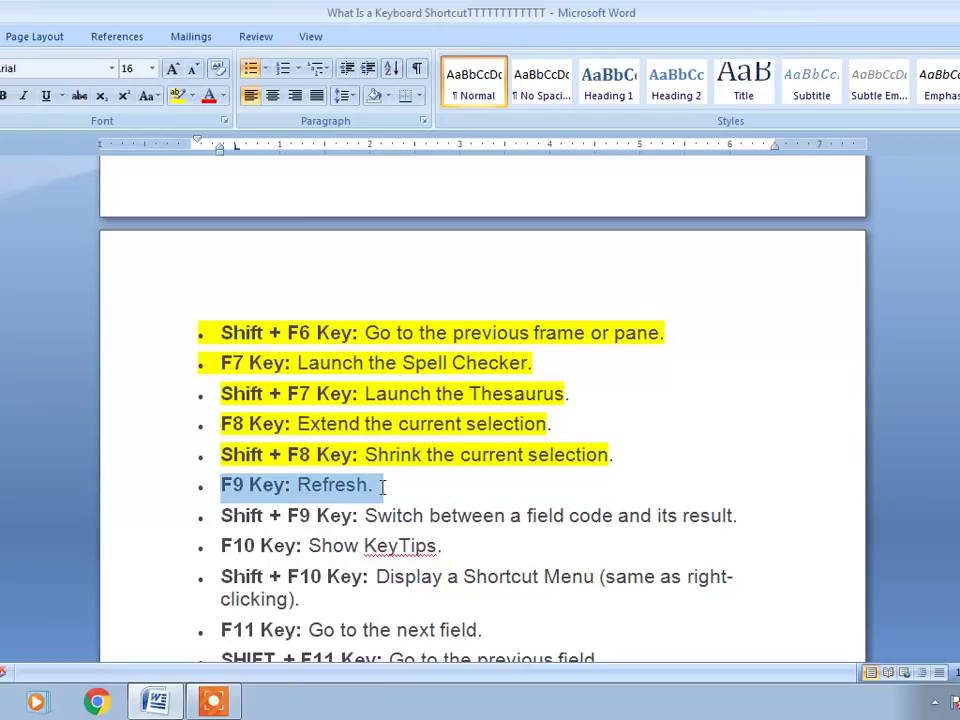
left_click(178, 96)
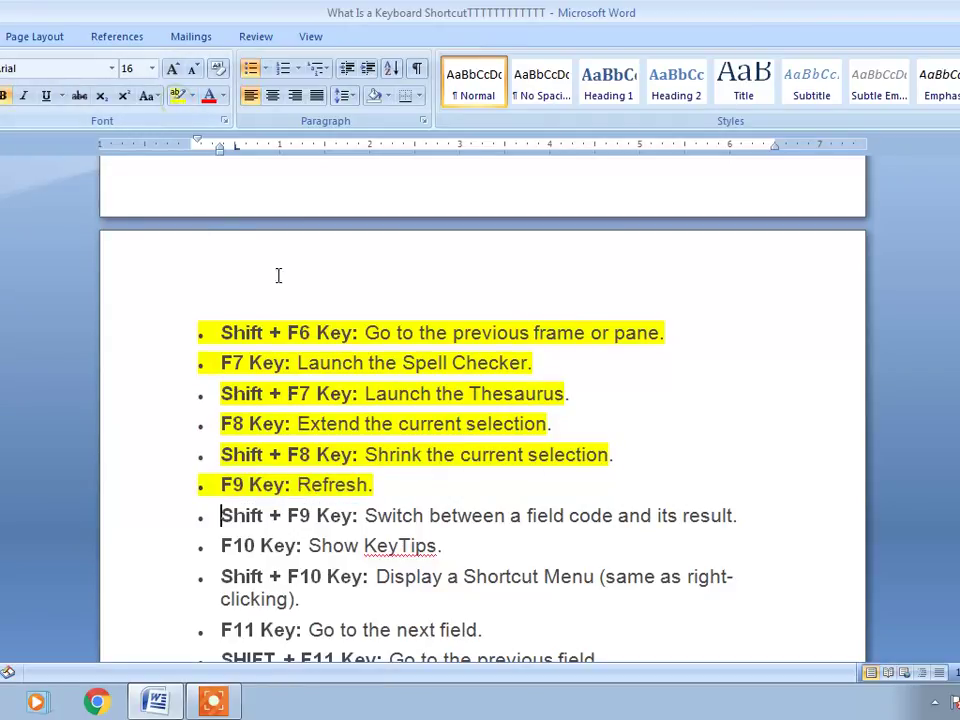
scroll(227, 290, "down", 3)
left_click_drag(219, 380, 736, 394)
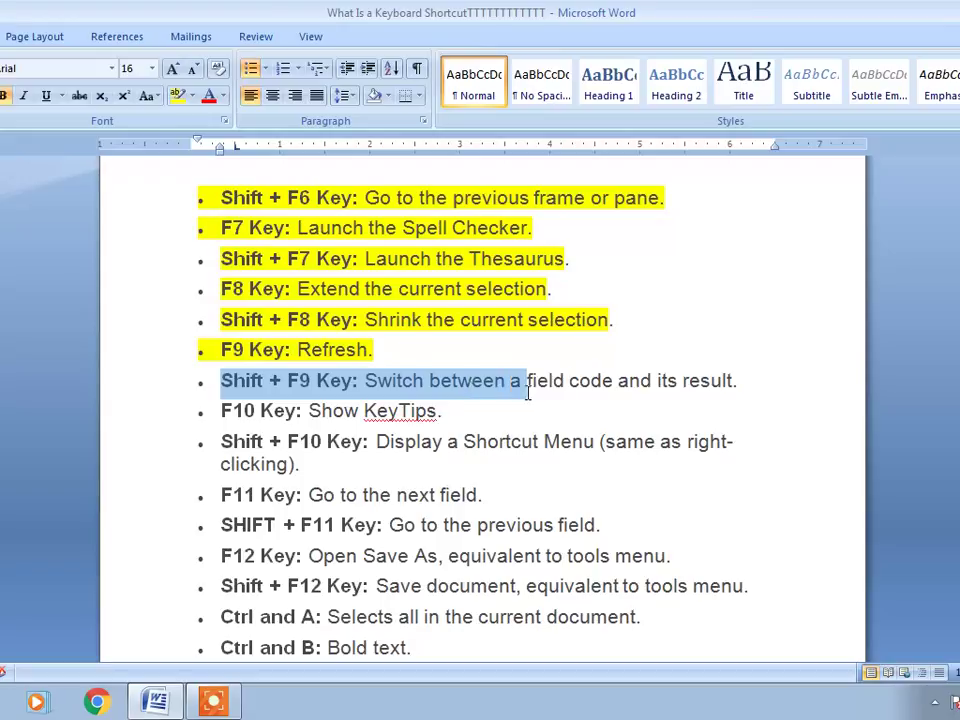
left_click(180, 96)
left_click_drag(220, 410, 420, 425)
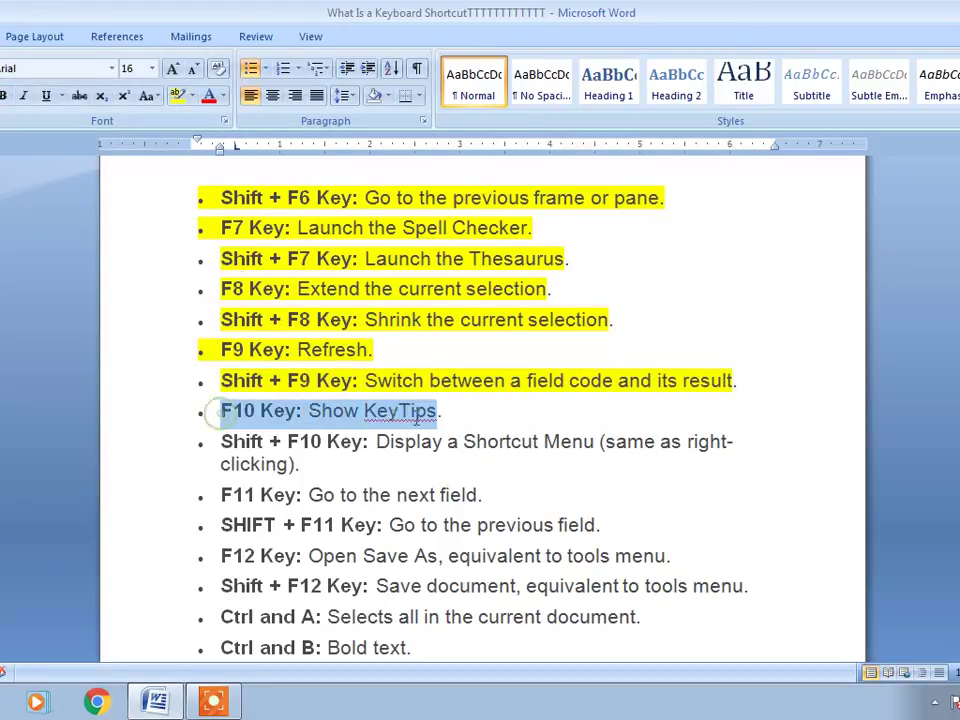
left_click(189, 96)
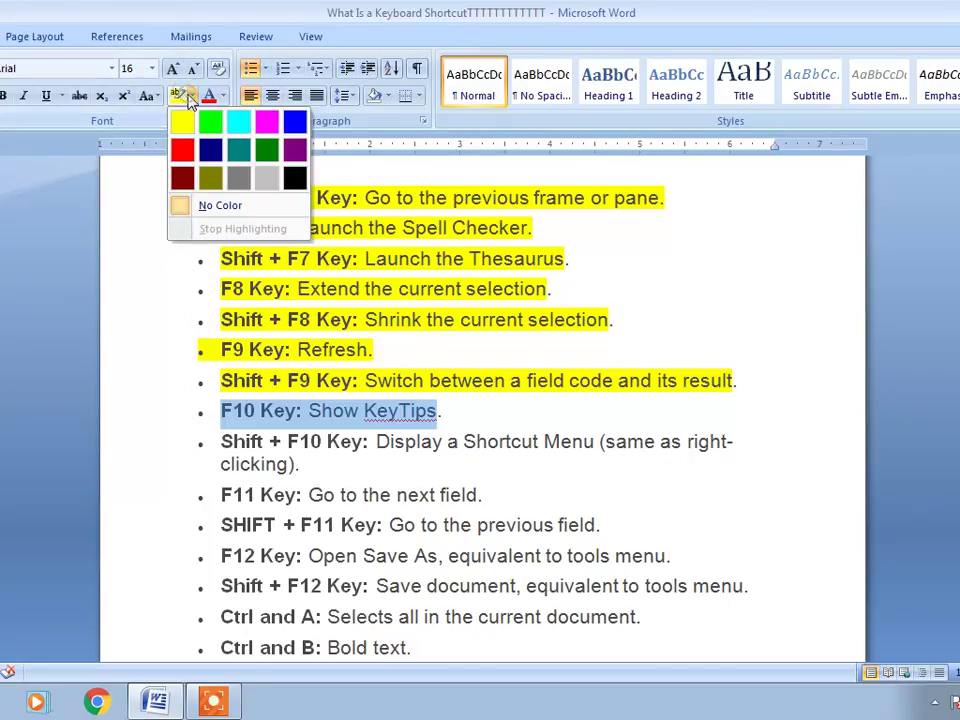
Highlight the F10, Shift + F10 and F11 Key lines yellow.
left_click(180, 119)
scroll(224, 263, "down", 2)
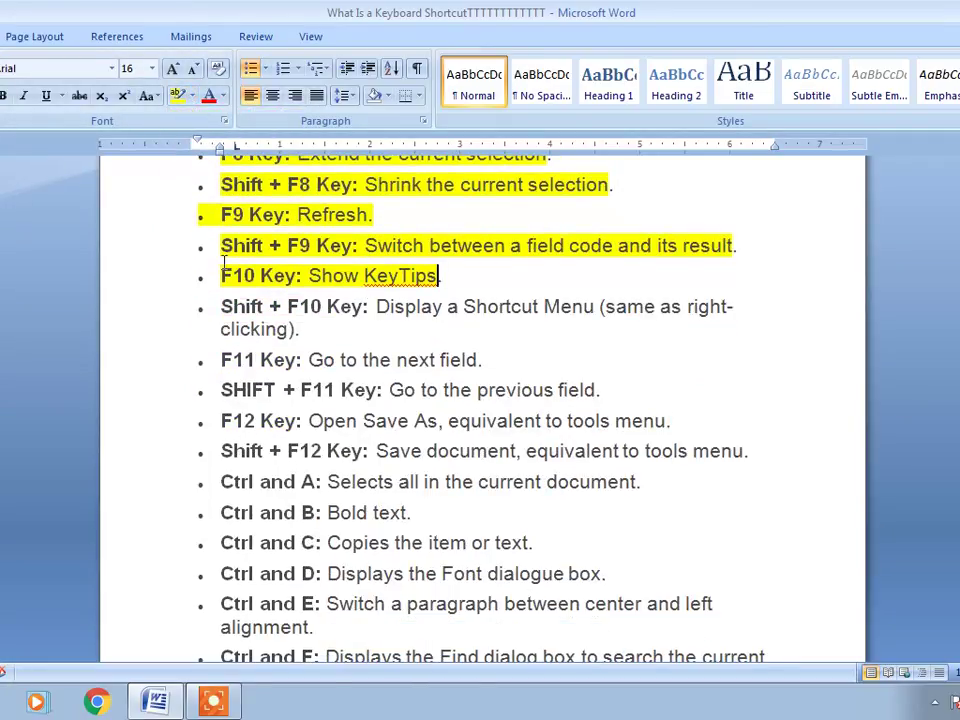
left_click_drag(222, 296, 656, 313)
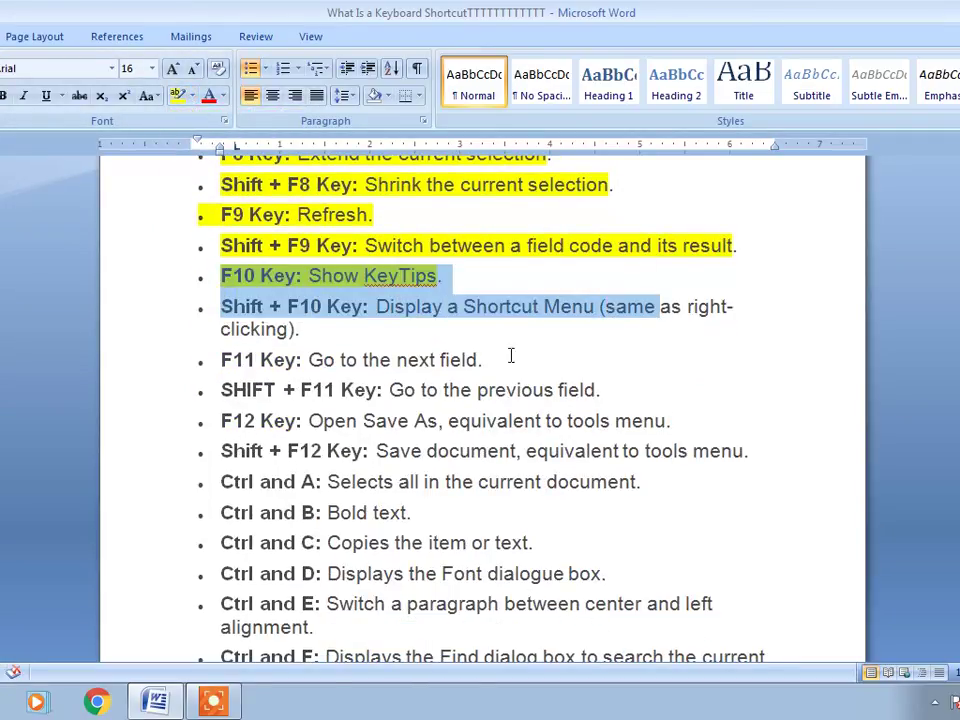
left_click(338, 344)
left_click_drag(221, 306, 263, 322)
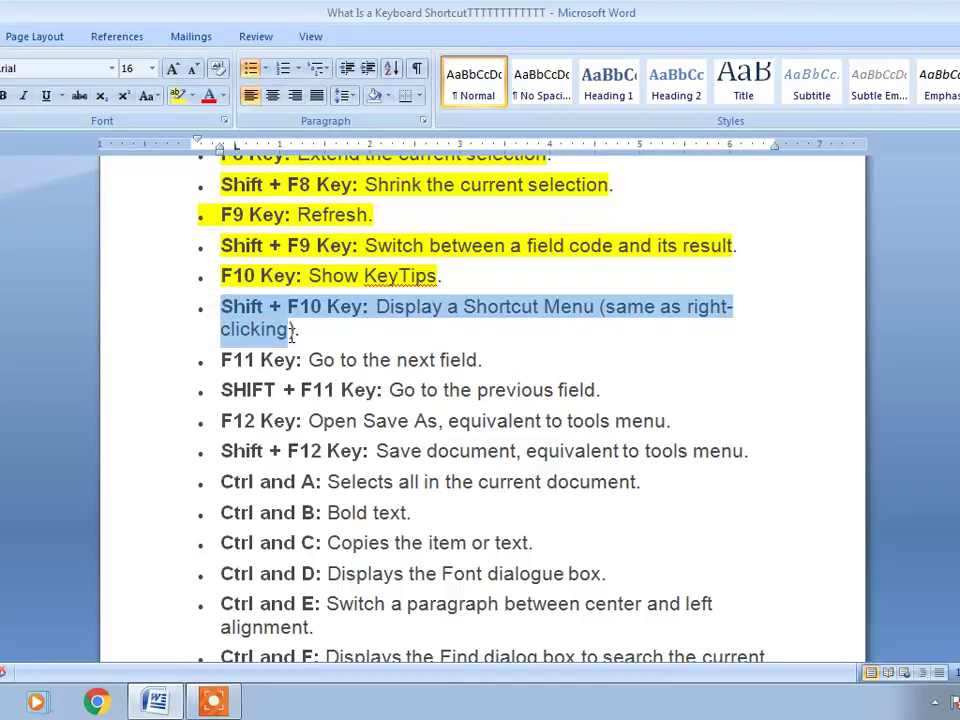
left_click(178, 96)
scroll(258, 315, "down", 1)
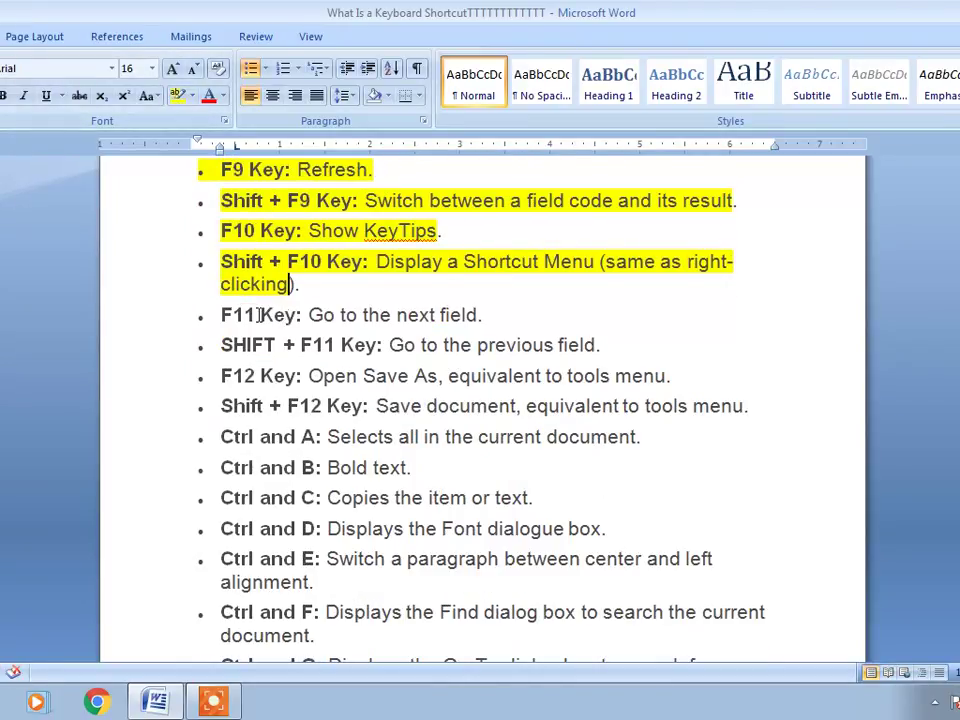
left_click_drag(222, 315, 483, 315)
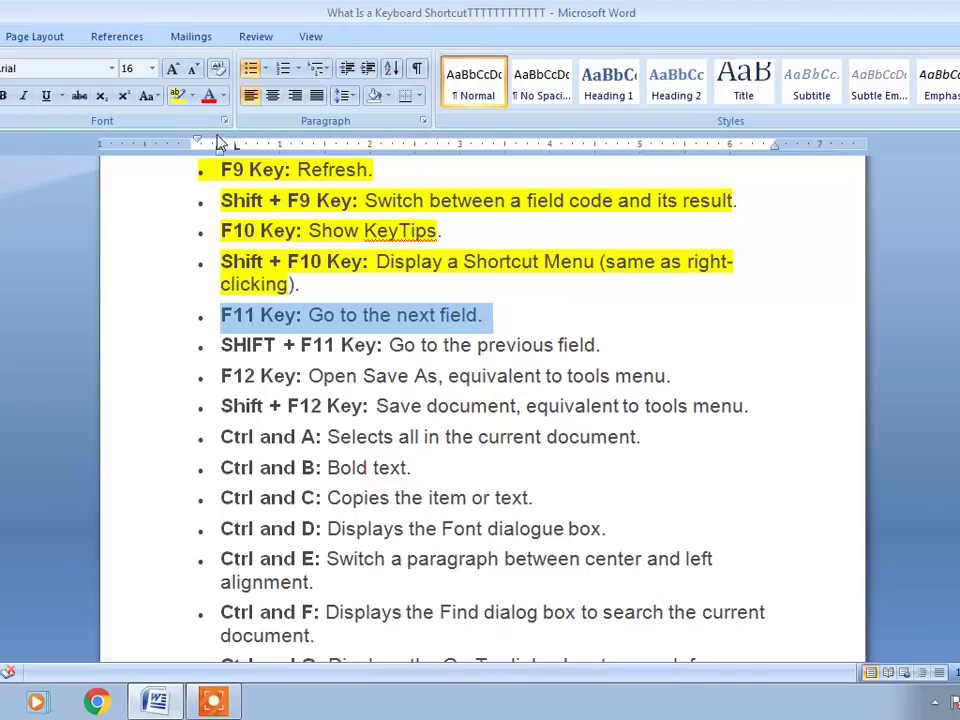
left_click(180, 96)
Highlight the SHIFT + F11, F12 and Shift + F12 lines yellow.
left_click(222, 344)
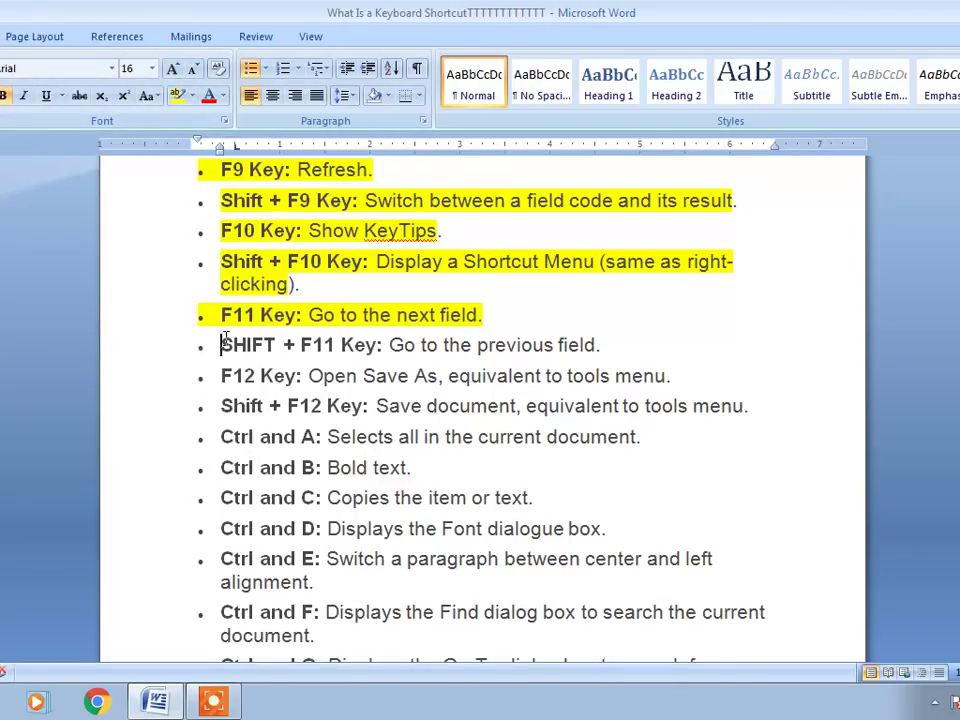
left_click_drag(225, 344, 603, 345)
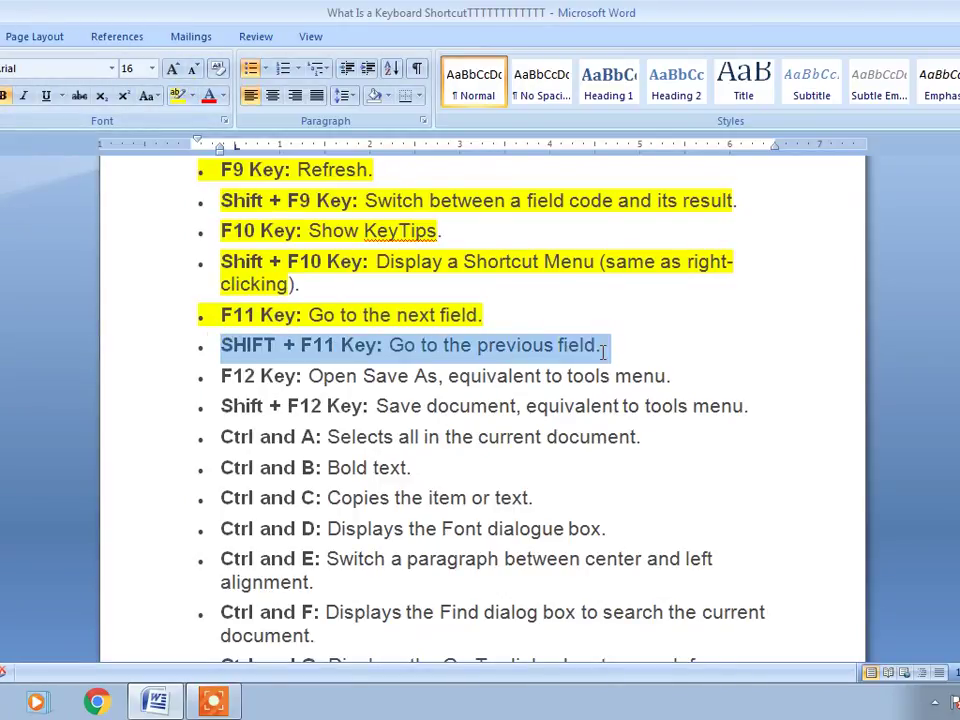
left_click(180, 96)
left_click(222, 376)
left_click_drag(222, 376, 660, 376)
left_click(180, 96)
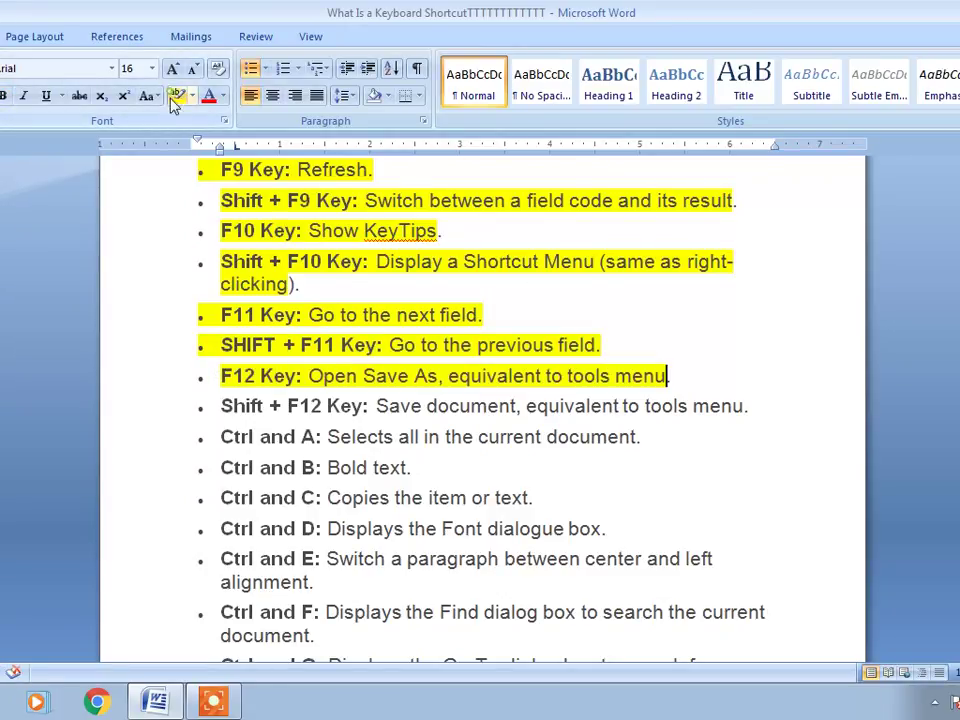
left_click(221, 406)
left_click_drag(221, 406, 768, 414)
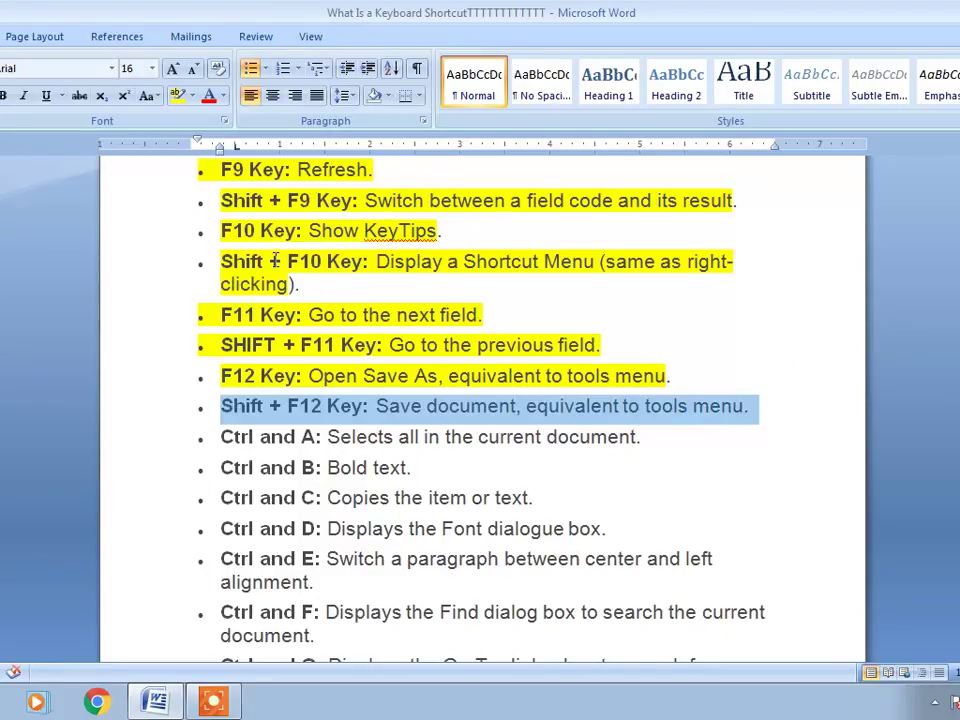
left_click(182, 97)
key("Right")
Highlight the Ctrl and A, Ctrl and B and Ctrl and C lines yellow.
scroll(238, 300, "down", 1)
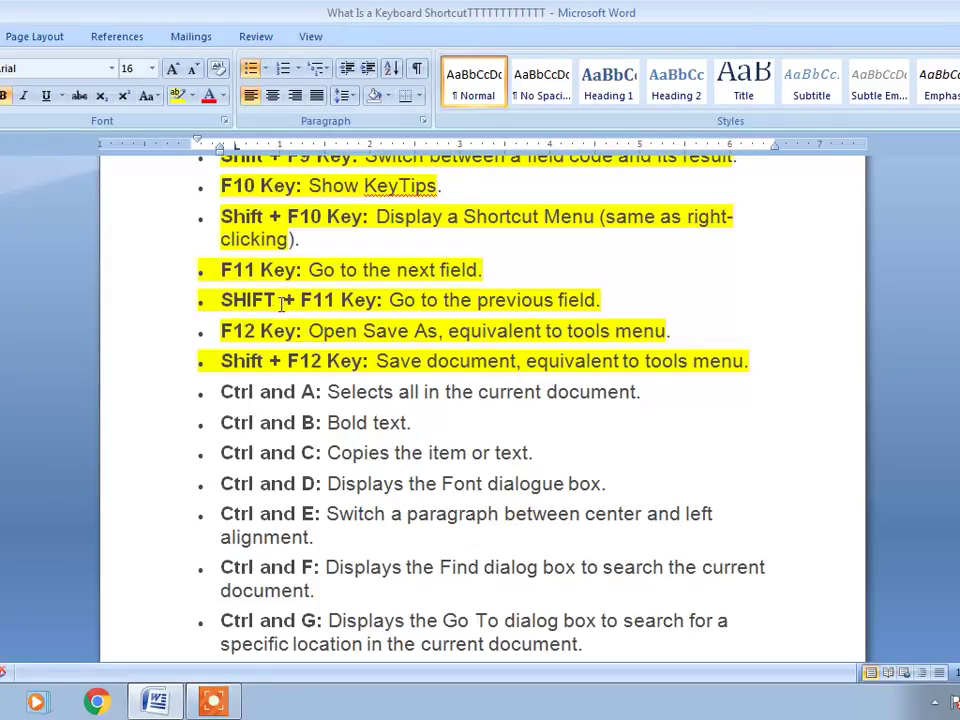
left_click_drag(240, 398, 681, 392)
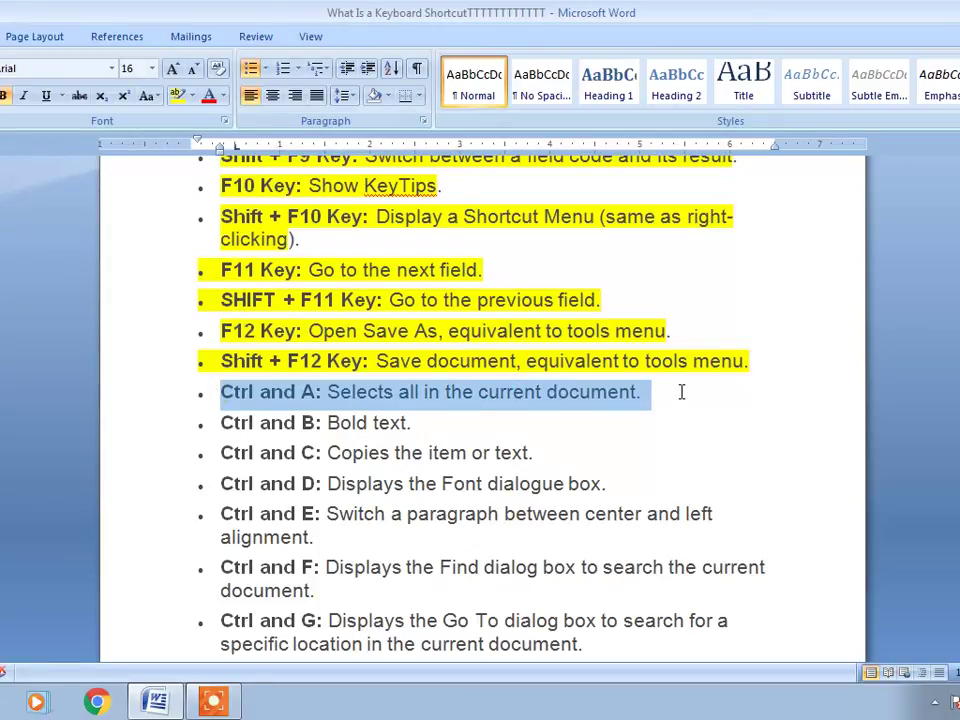
left_click(178, 100)
left_click_drag(216, 424, 412, 424)
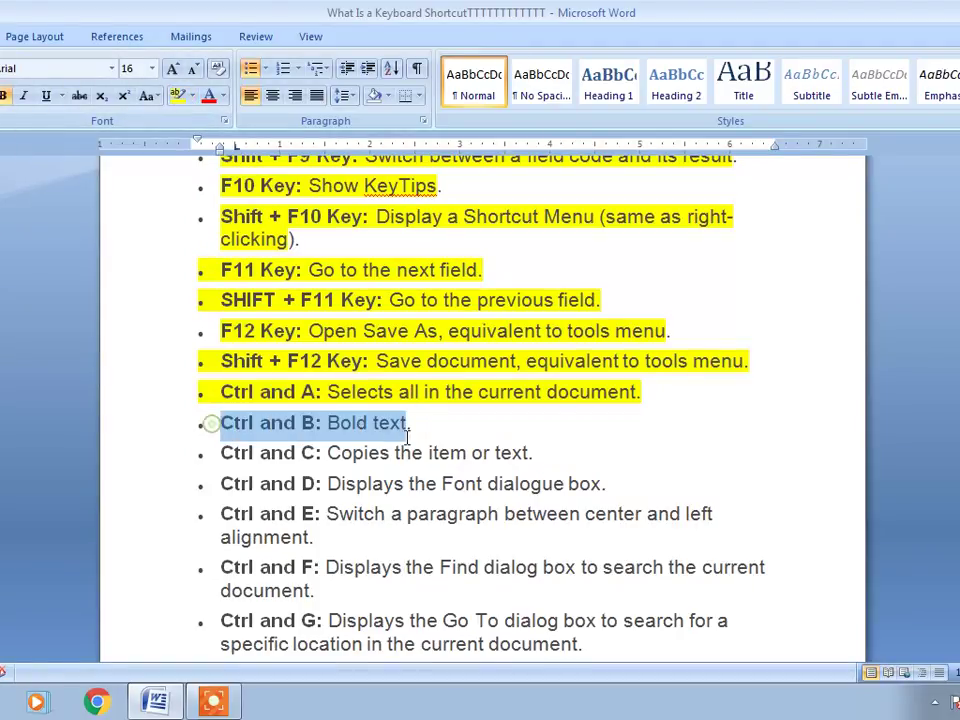
left_click(178, 95)
left_click_drag(221, 453, 548, 463)
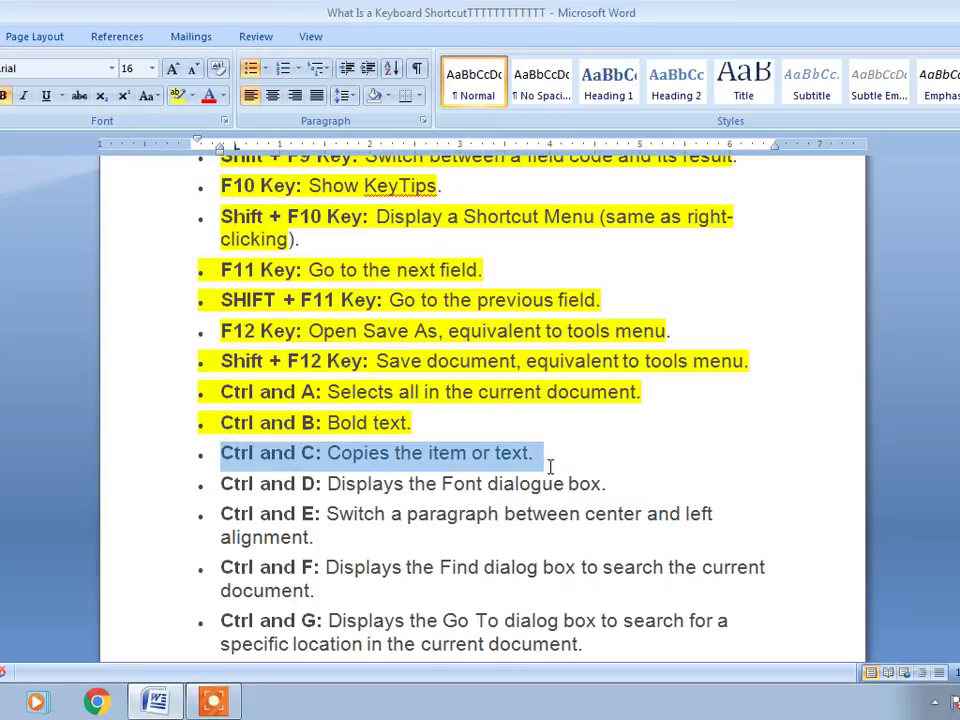
left_click(177, 100)
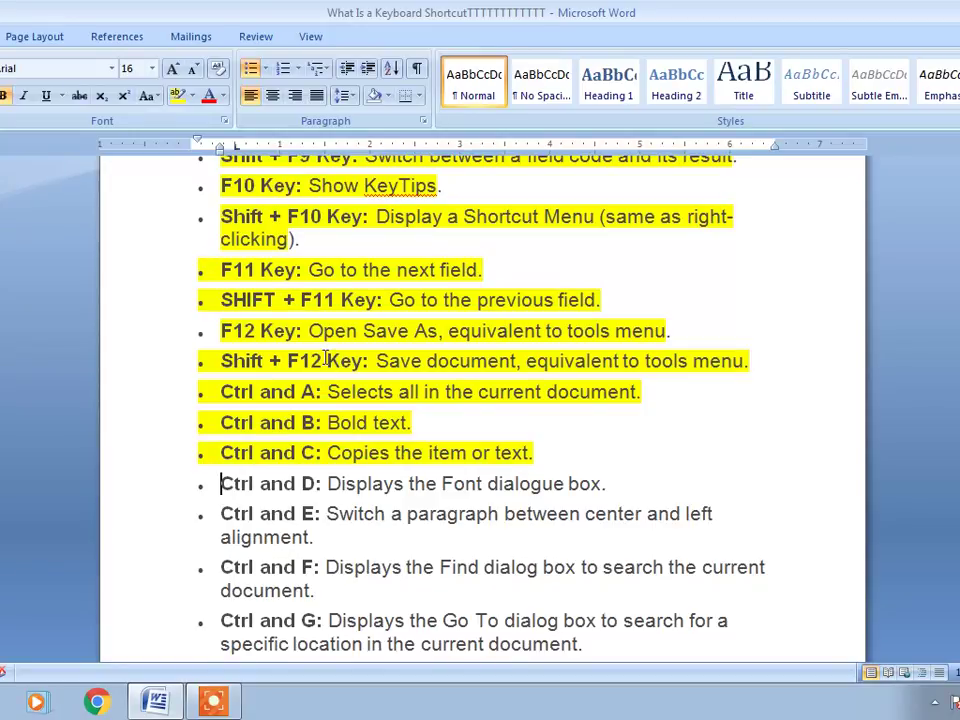
Highlight the Ctrl and D, Ctrl and E and Ctrl and F entries yellow.
scroll(339, 435, "down", 1)
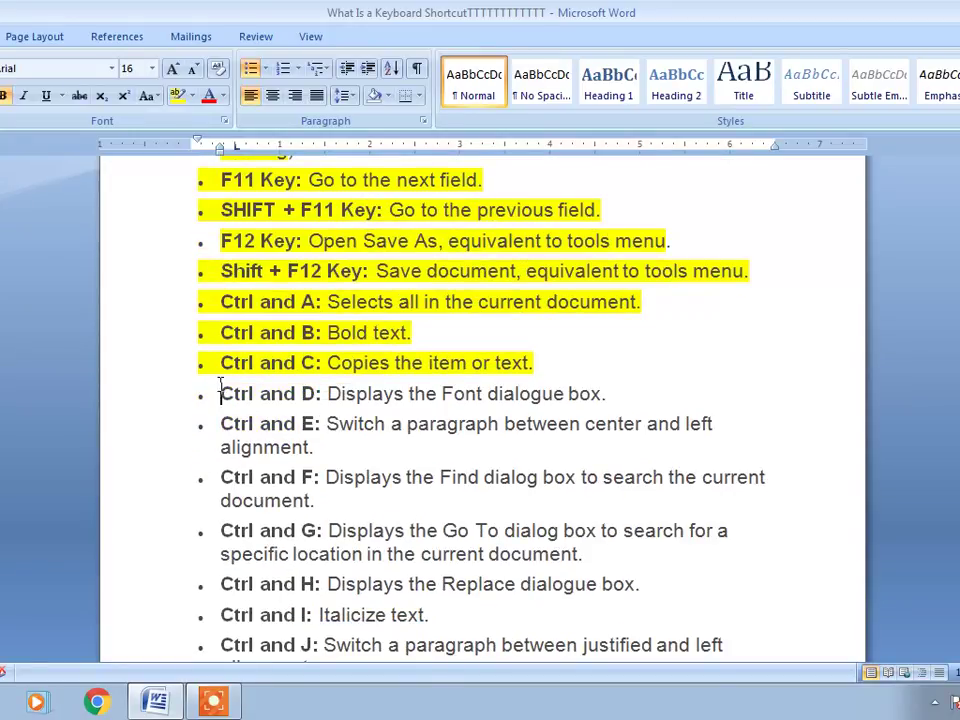
left_click_drag(220, 393, 603, 393)
left_click(177, 97)
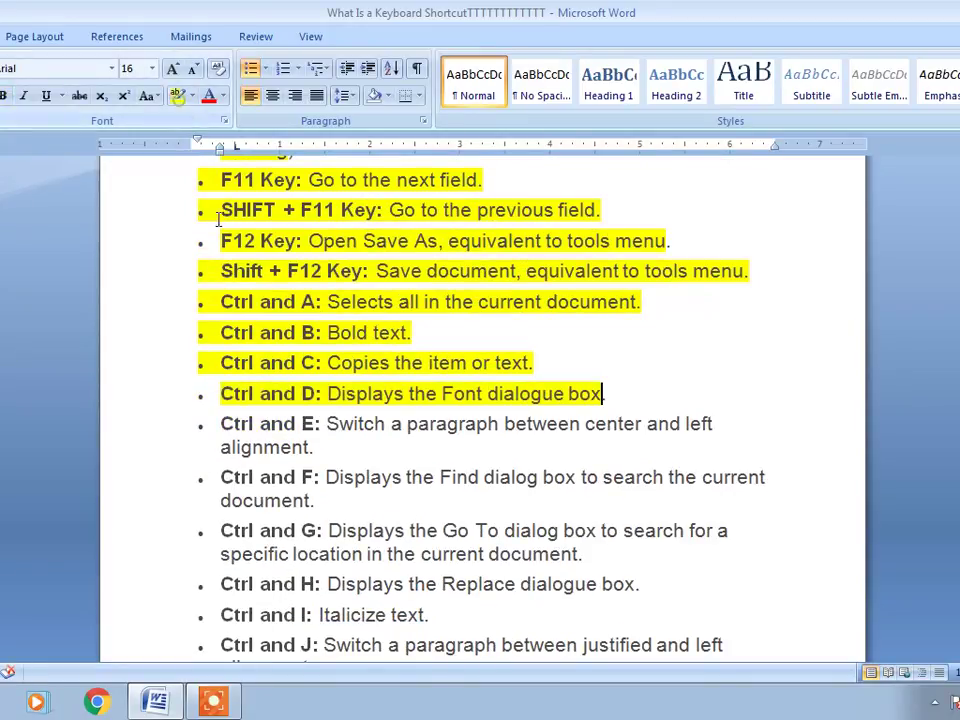
left_click_drag(221, 423, 645, 437)
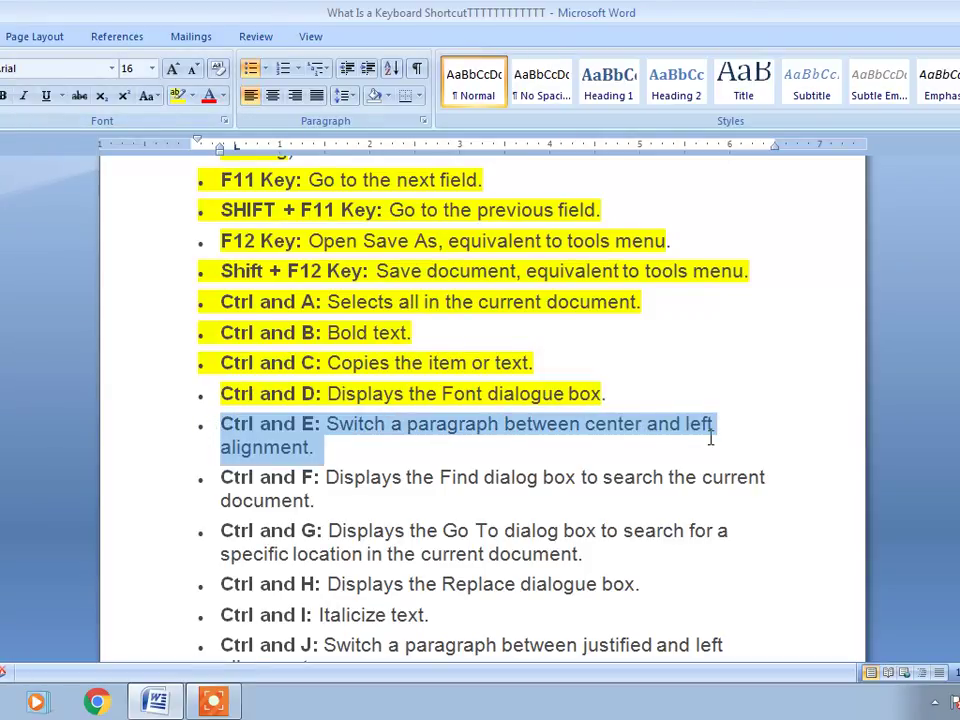
left_click(177, 97)
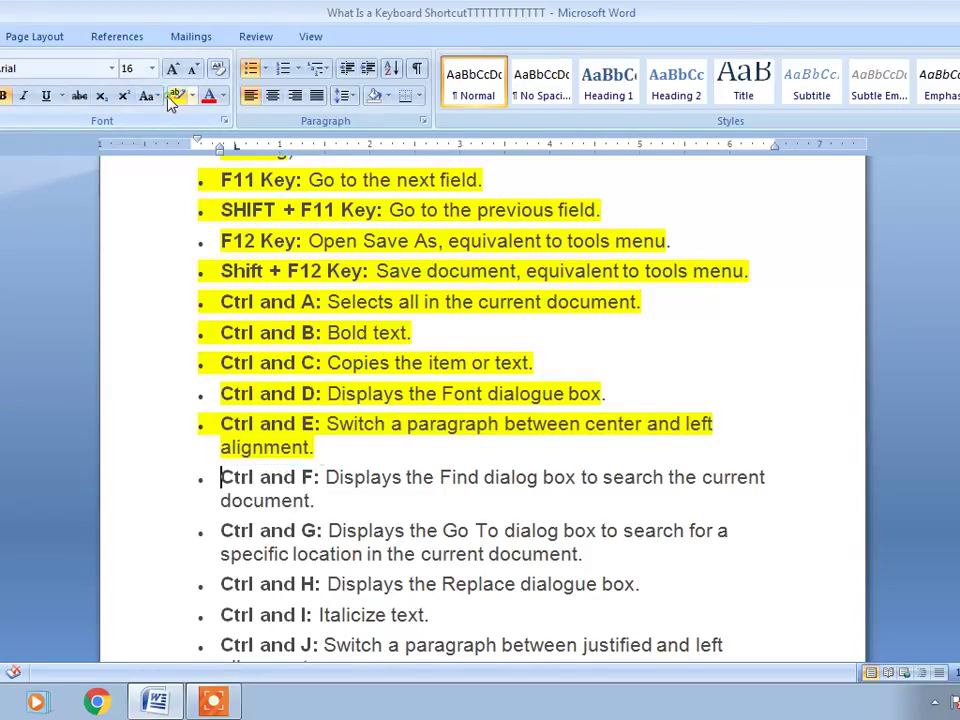
scroll(240, 270, "down", 2)
left_click_drag(221, 343, 672, 376)
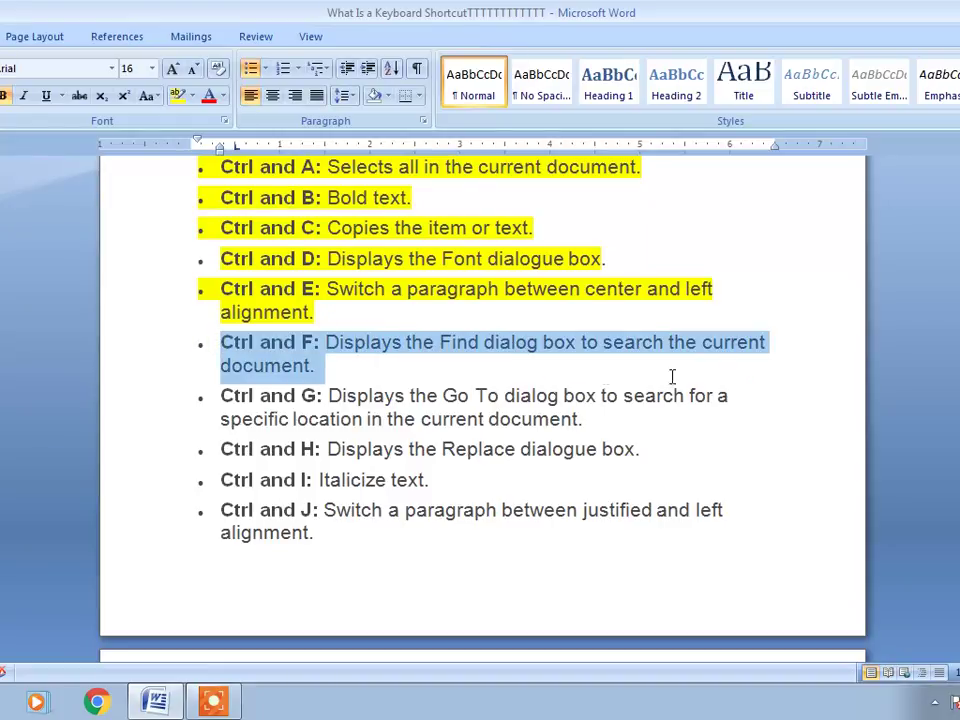
left_click(177, 96)
Highlight the Ctrl and G, H, I and J entries yellow.
left_click_drag(221, 397, 647, 435)
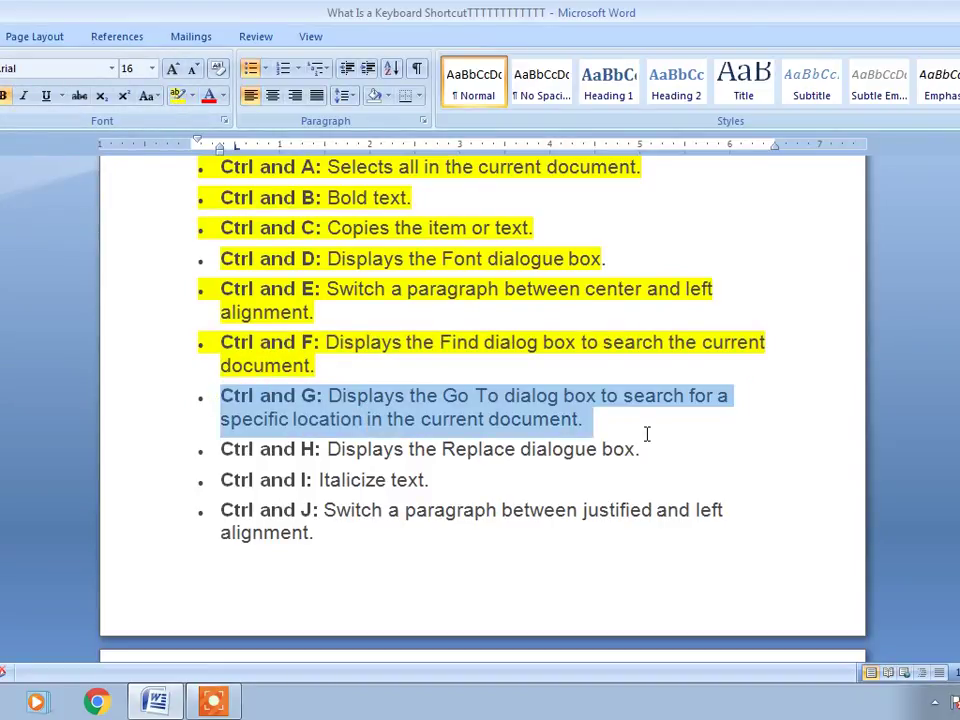
left_click(180, 95)
scroll(254, 228, "down", 1)
left_click_drag(224, 358, 669, 357)
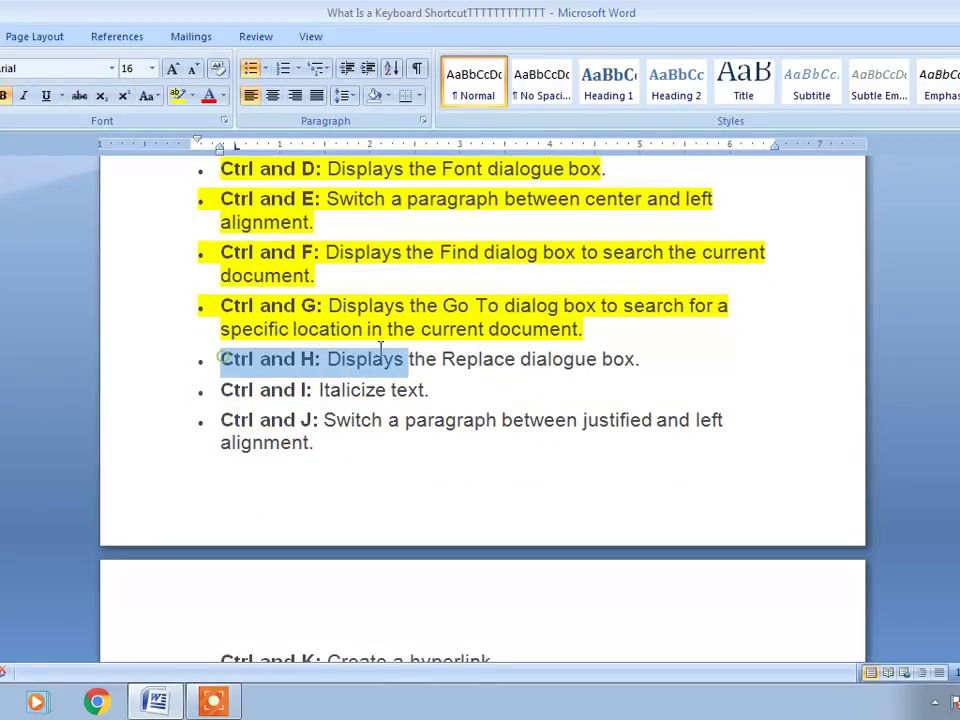
left_click(178, 95)
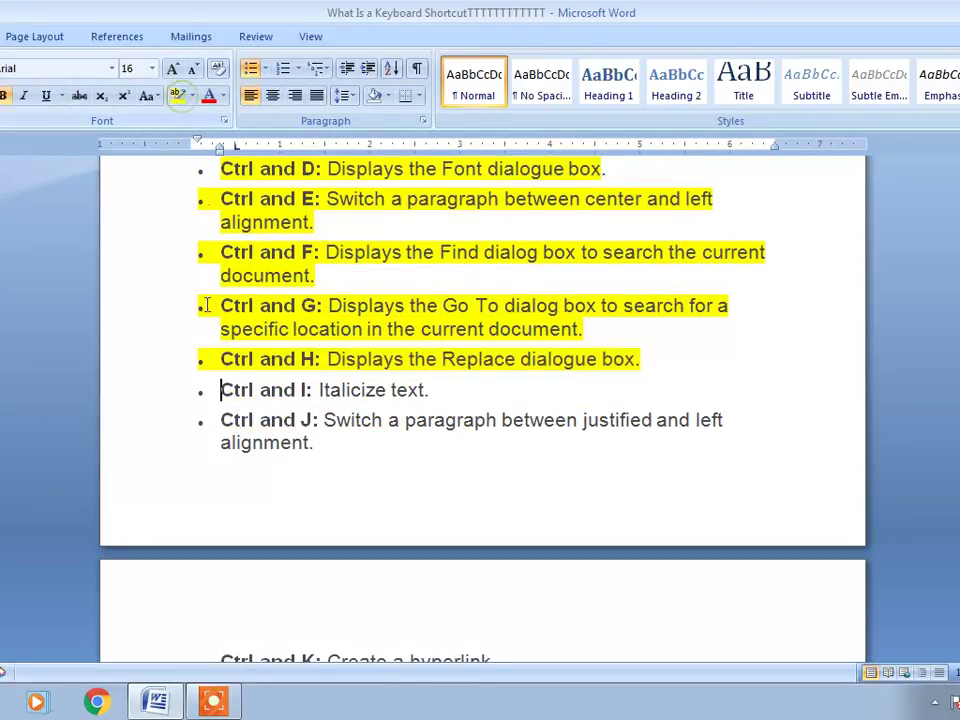
left_click_drag(216, 390, 454, 398)
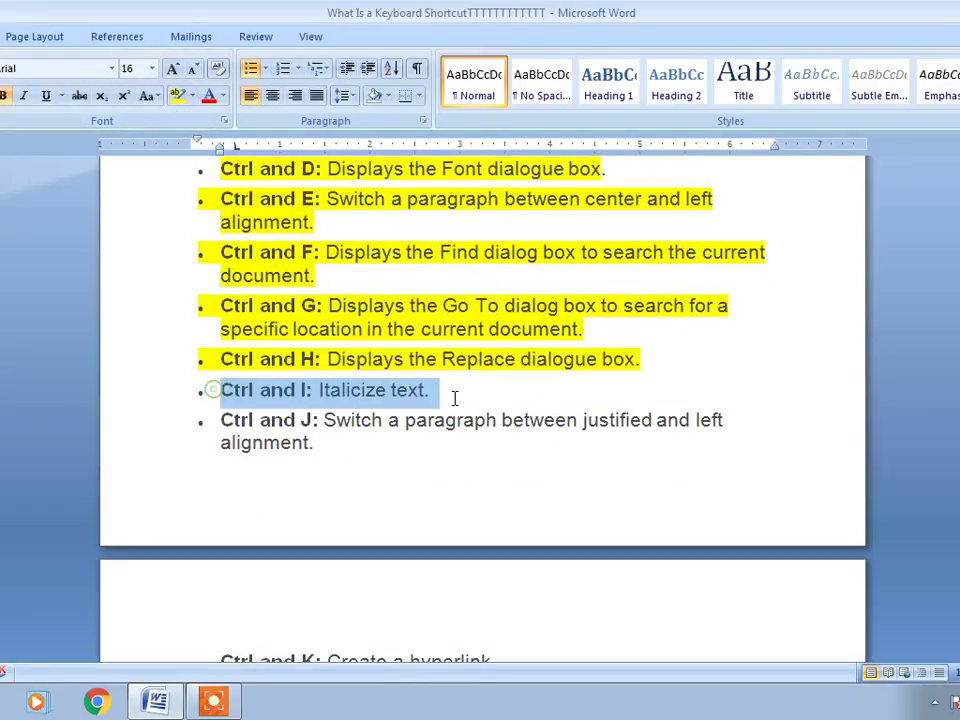
left_click(178, 95)
left_click_drag(216, 420, 309, 455)
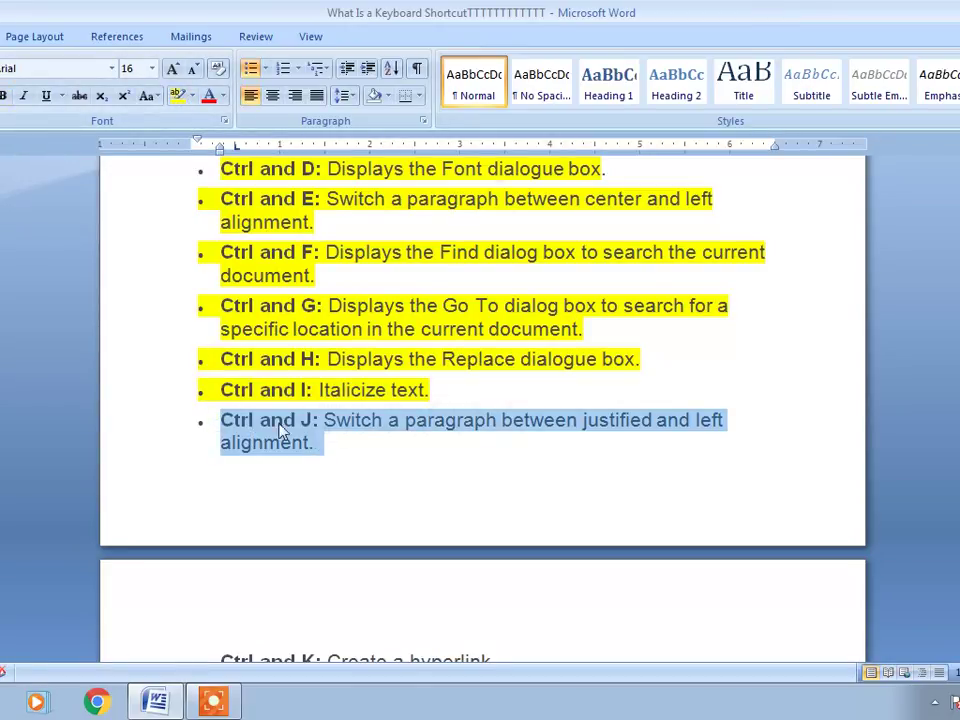
left_click(178, 95)
Highlight the Ctrl and K, Ctrl and L and Ctrl and M lines yellow.
scroll(310, 271, "down", 3)
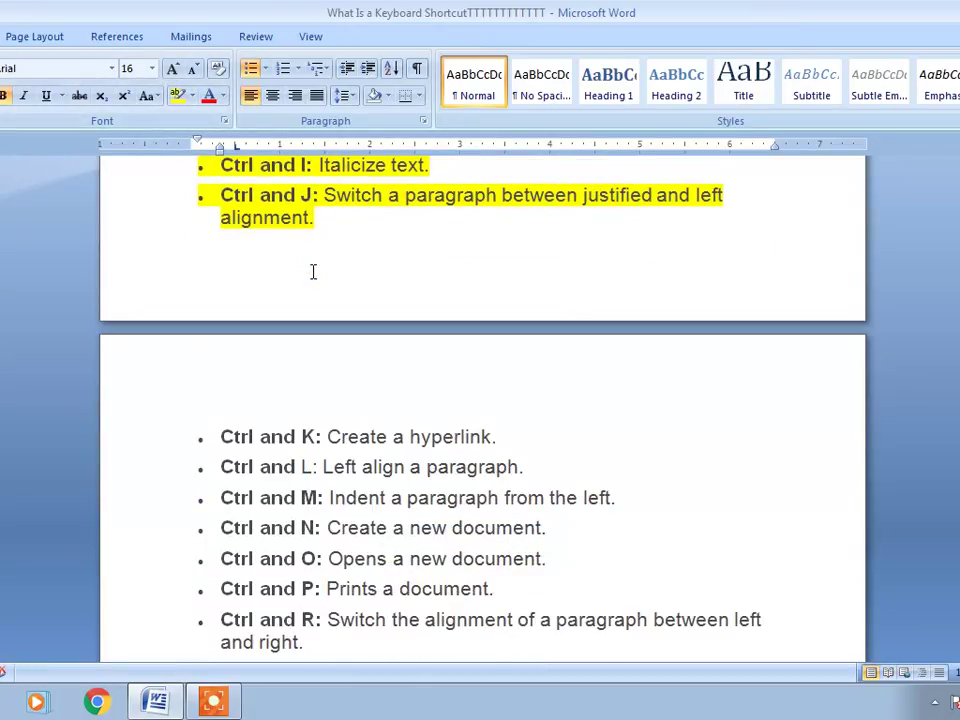
scroll(313, 272, "down", 3)
scroll(327, 280, "up", 1)
left_click_drag(213, 262, 527, 268)
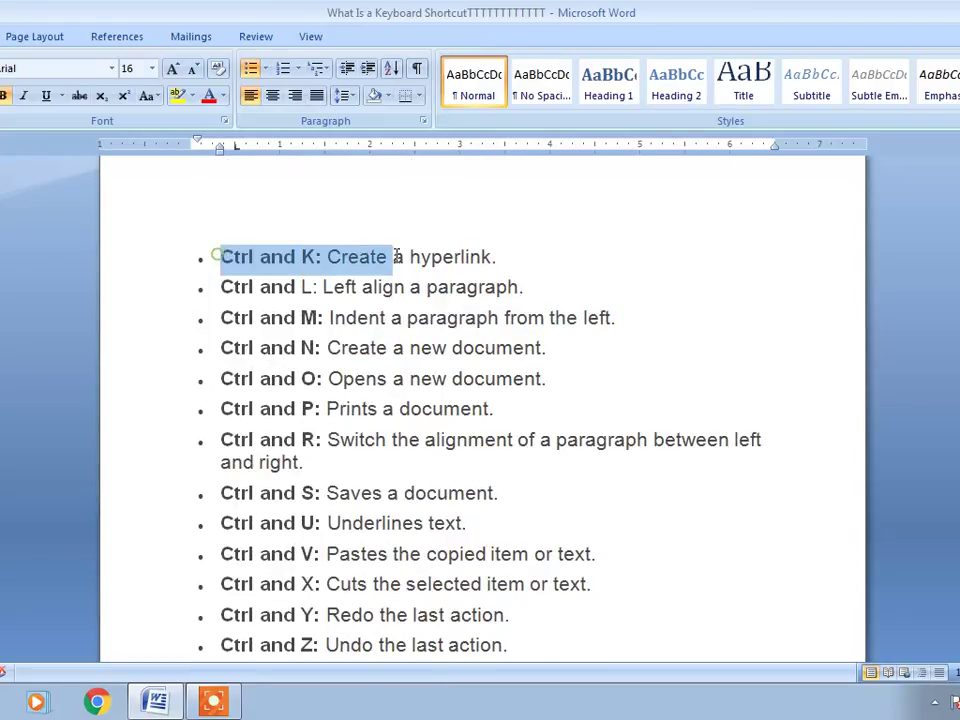
left_click(180, 96)
left_click_drag(216, 288, 537, 290)
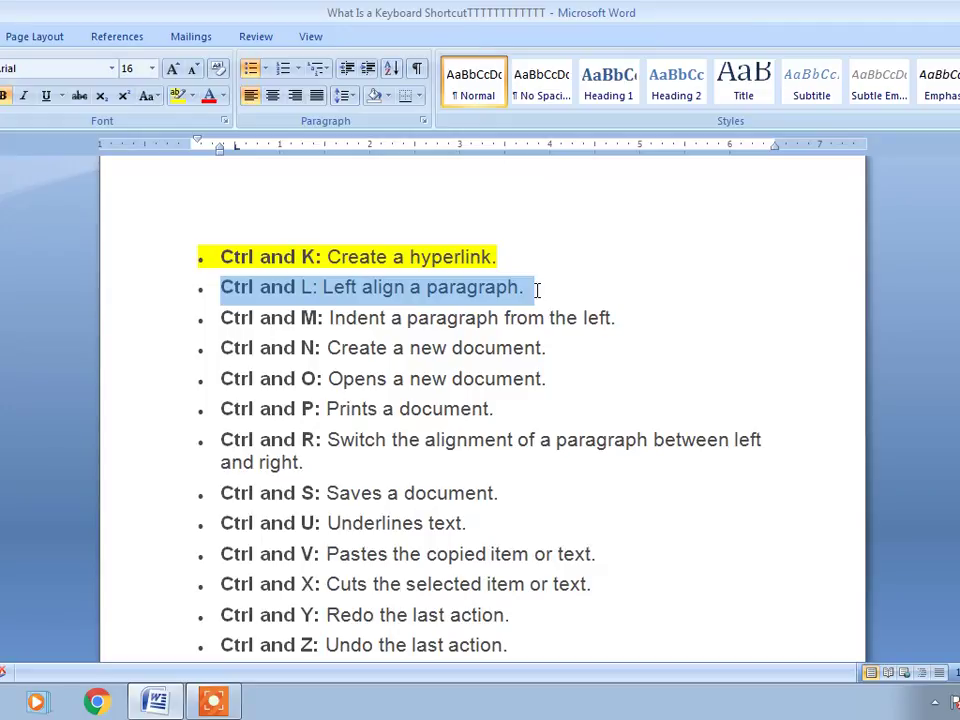
left_click(176, 96)
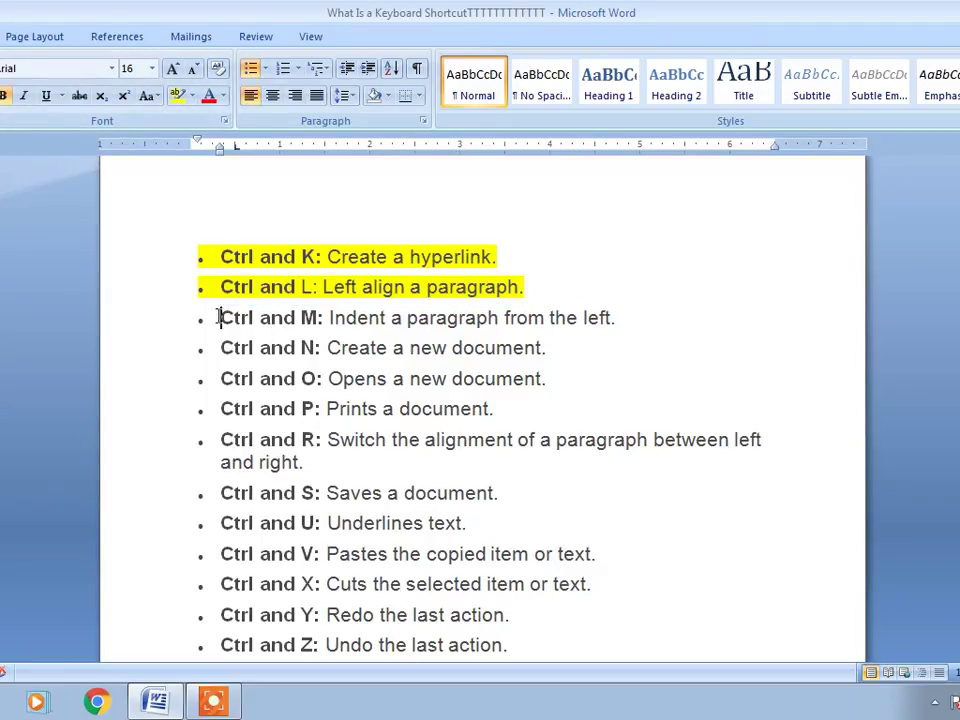
left_click_drag(216, 318, 591, 333)
left_click(176, 96)
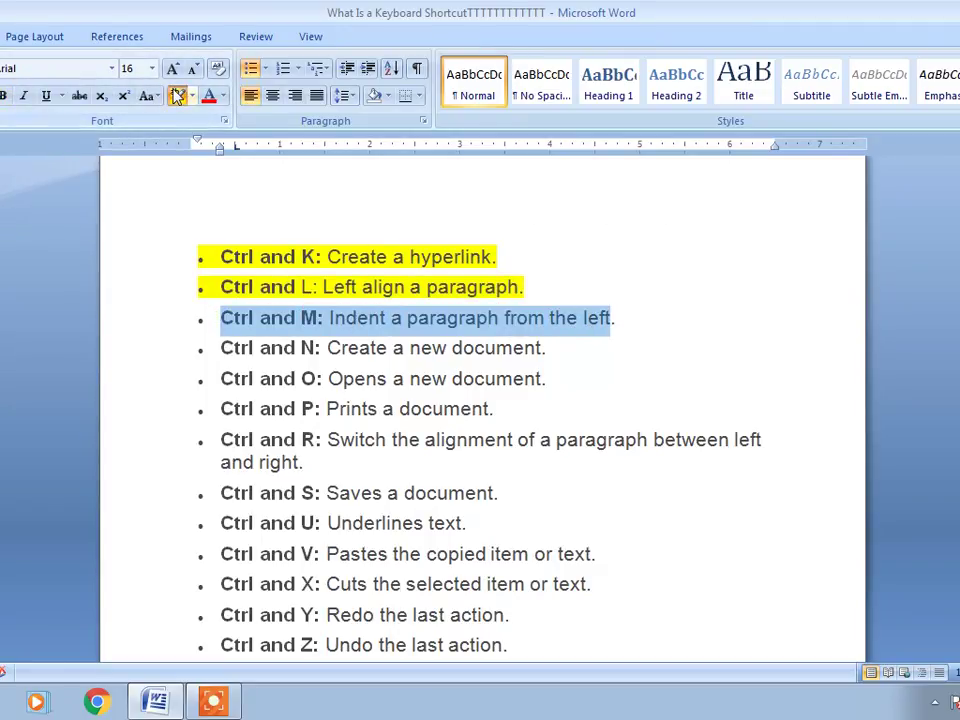
Highlight the Ctrl and N, O and P lines yellow, then select the Ctrl and R paragraph.
left_click_drag(218, 349, 531, 354)
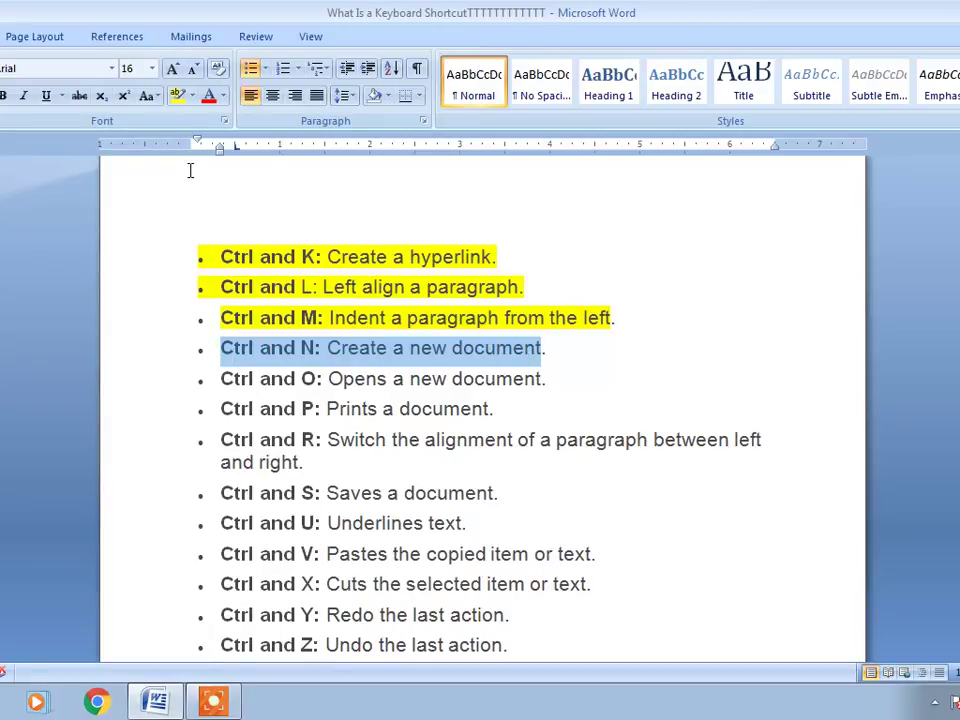
left_click(176, 96)
left_click_drag(208, 377, 543, 385)
left_click(176, 96)
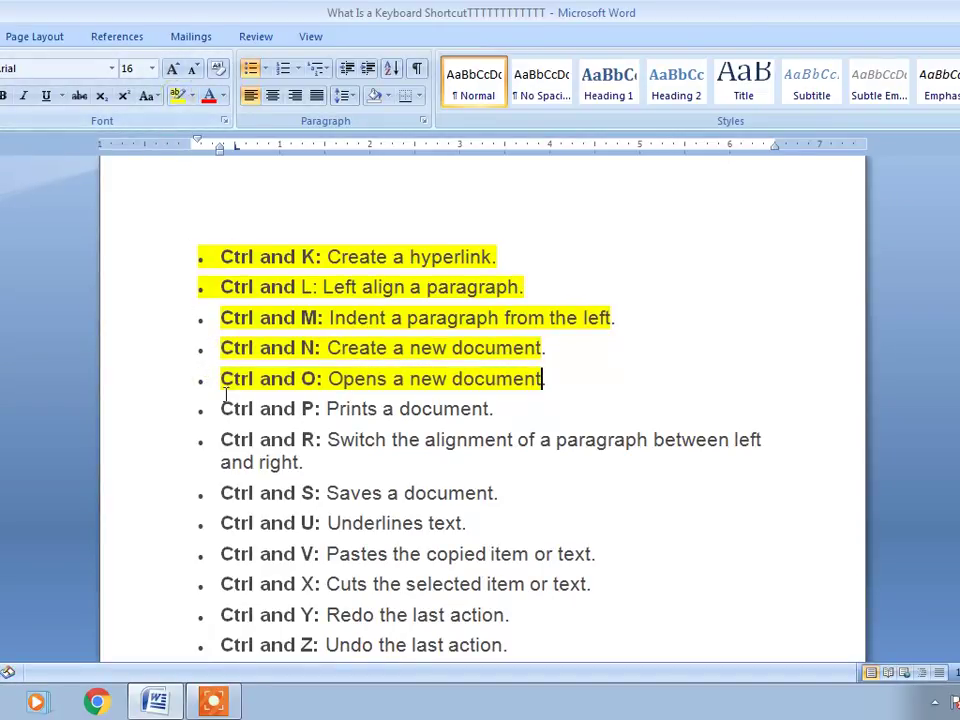
left_click_drag(221, 408, 489, 410)
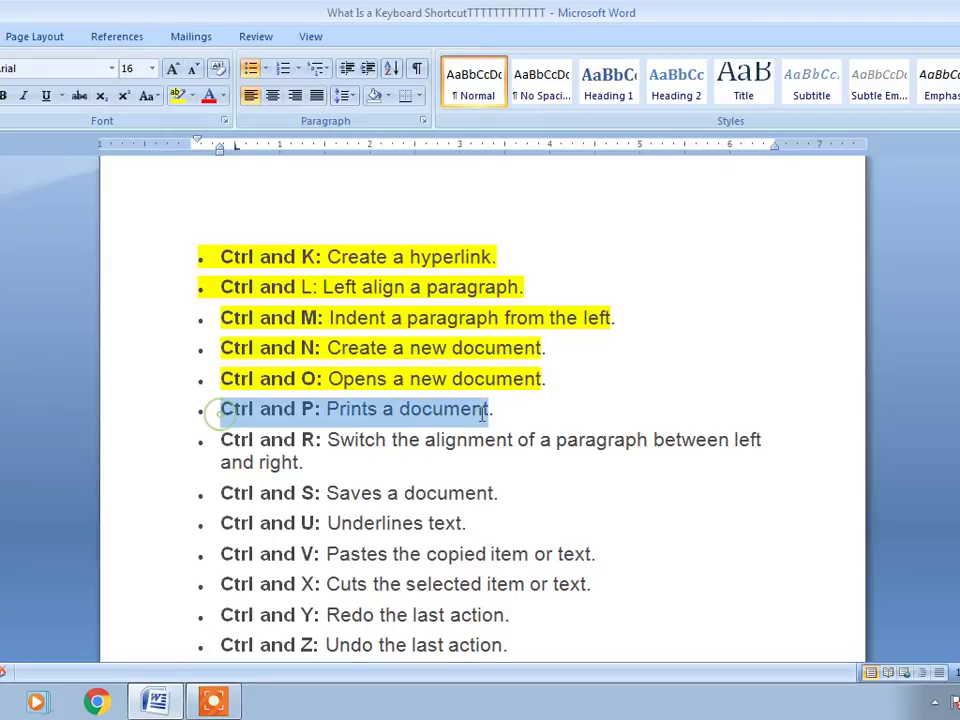
left_click(176, 96)
mouse_move(200, 440)
left_mouse_down()
mouse_move(388, 470)
mouse_move(214, 440)
left_mouse_up()
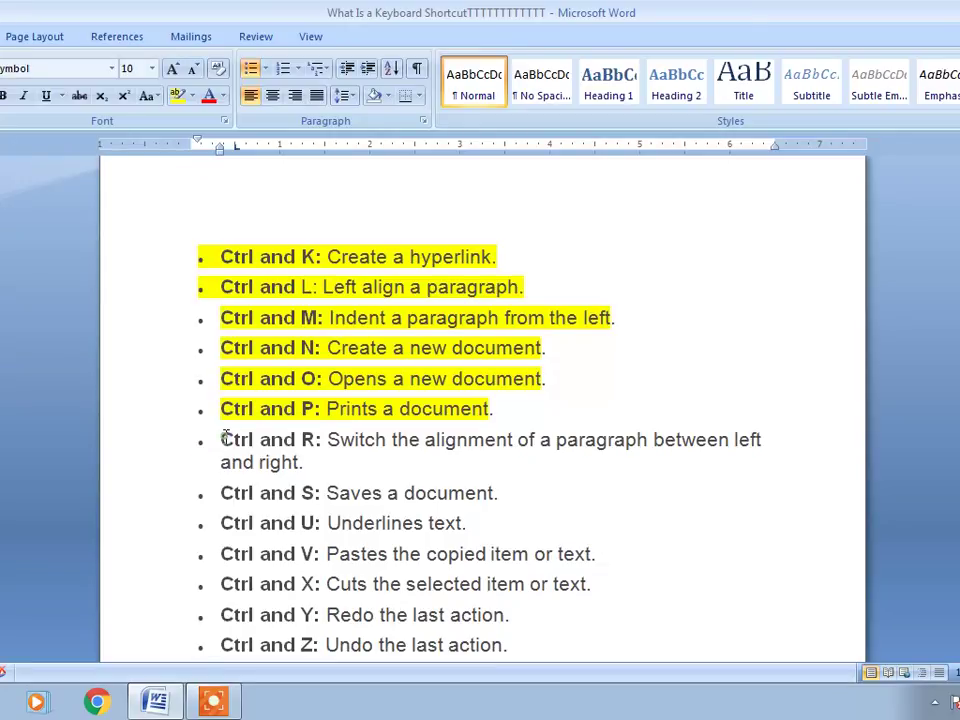
left_click_drag(220, 440, 752, 456)
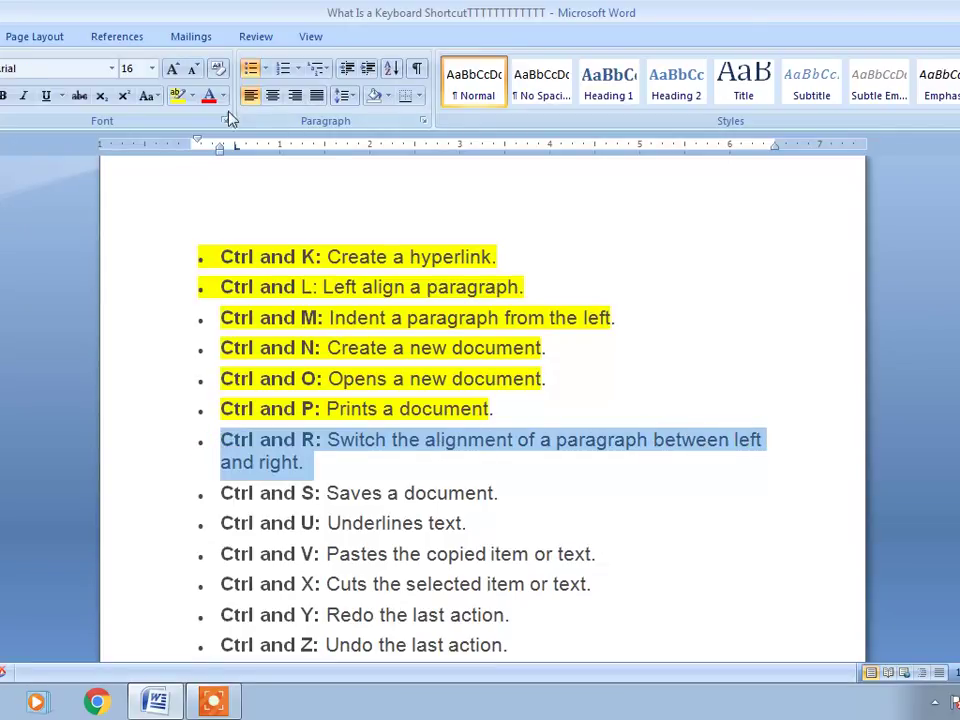
Highlight the Ctrl and R, S, U and V lines yellow.
left_click(178, 95)
scroll(287, 375, "down", 3)
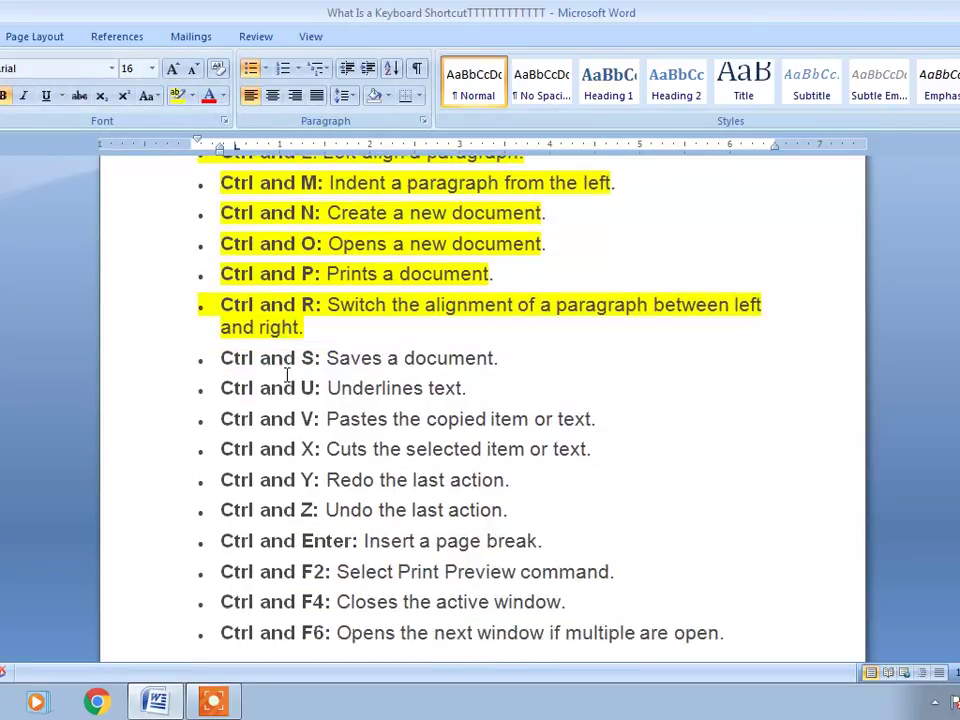
scroll(287, 375, "down", 1)
left_click_drag(220, 313, 511, 313)
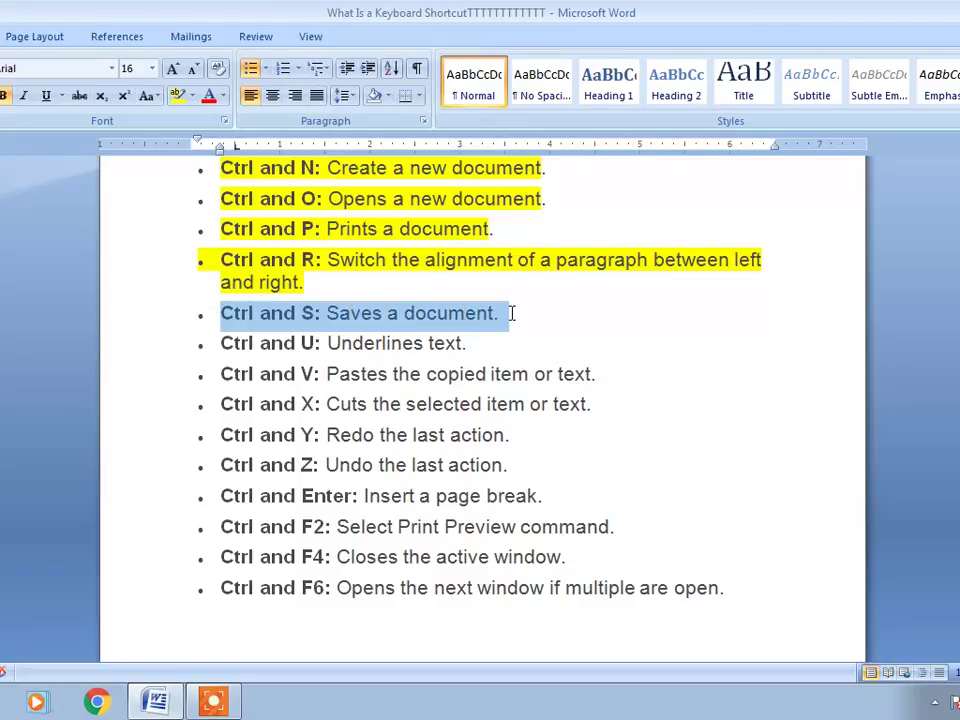
left_click(180, 95)
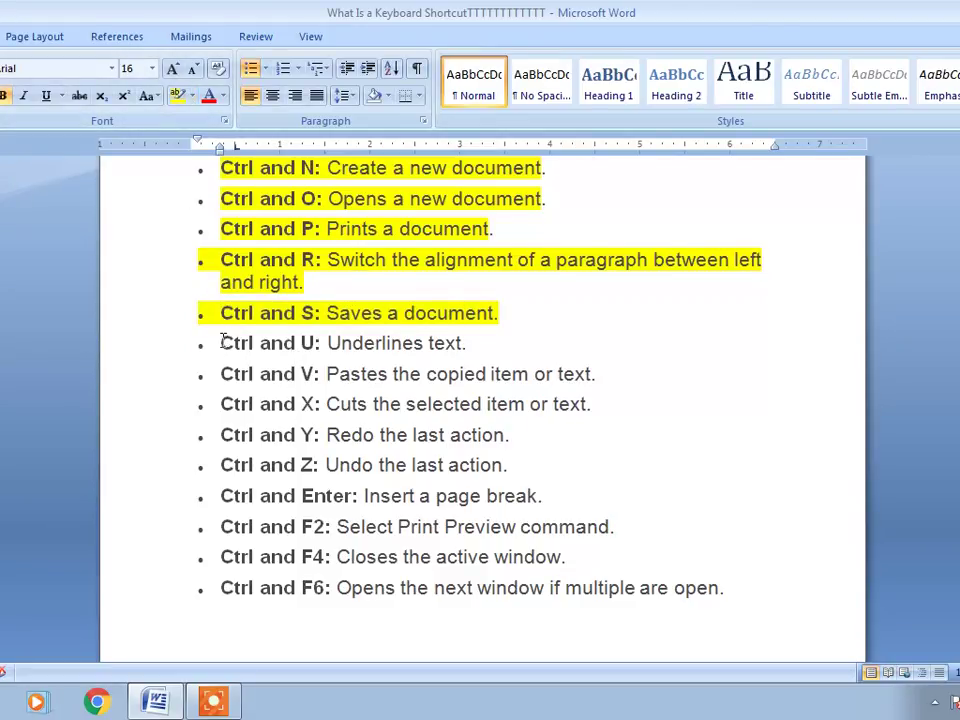
left_click_drag(220, 343, 469, 362)
left_click(178, 95)
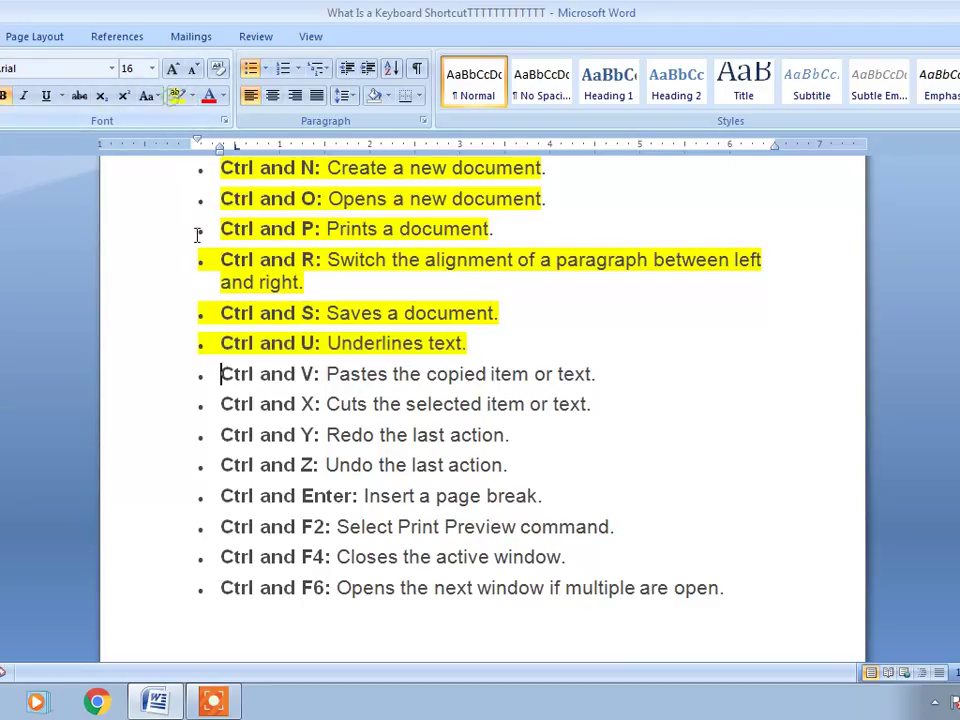
left_click_drag(219, 374, 575, 392)
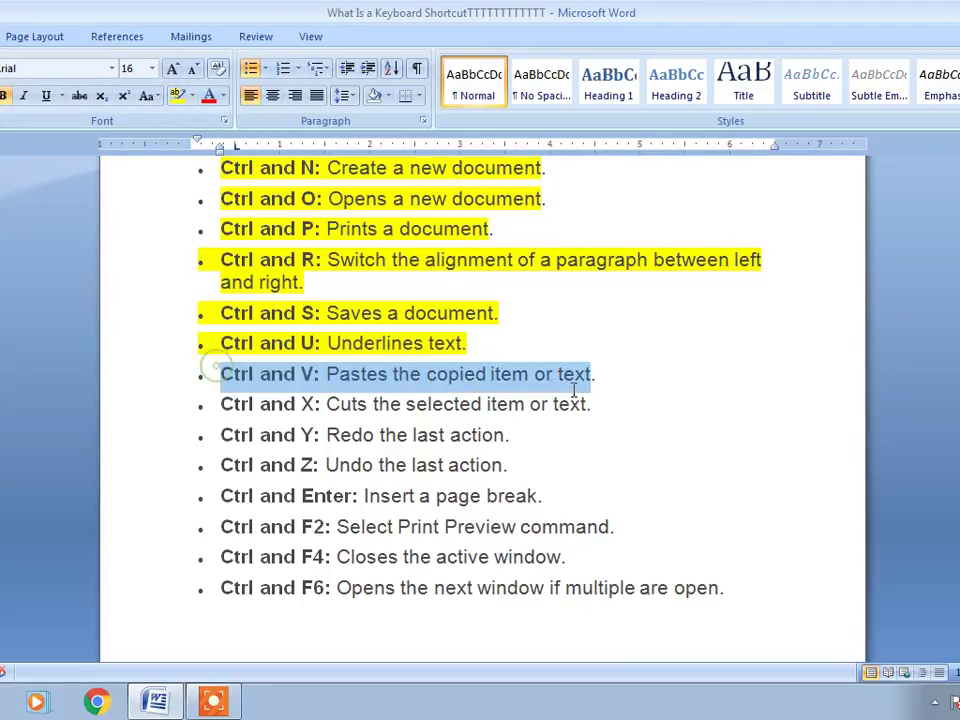
left_click(179, 95)
Highlight the Ctrl and X, Y, Z and Enter lines yellow.
mouse_move(216, 405)
left_mouse_down()
mouse_move(619, 437)
mouse_move(617, 407)
left_mouse_up()
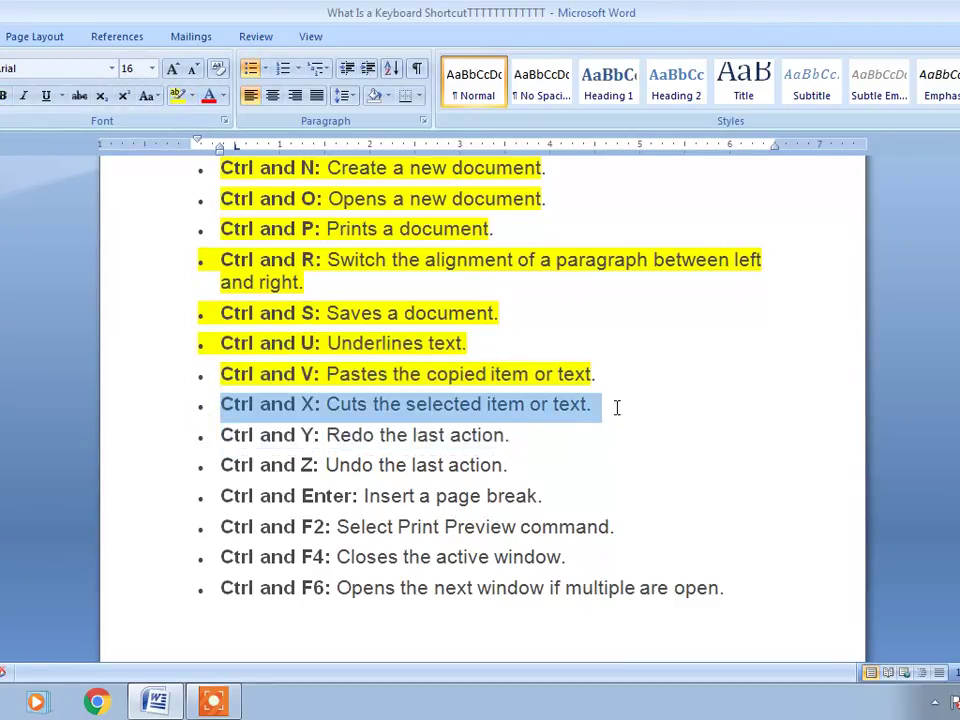
left_click(179, 95)
left_click_drag(212, 432, 519, 440)
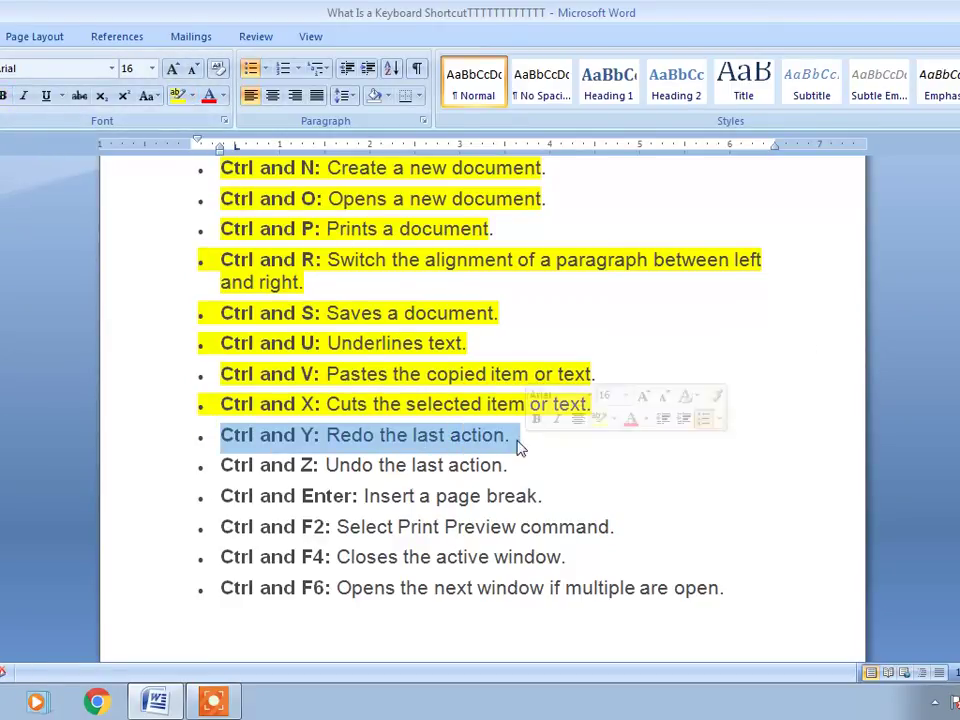
left_click(179, 95)
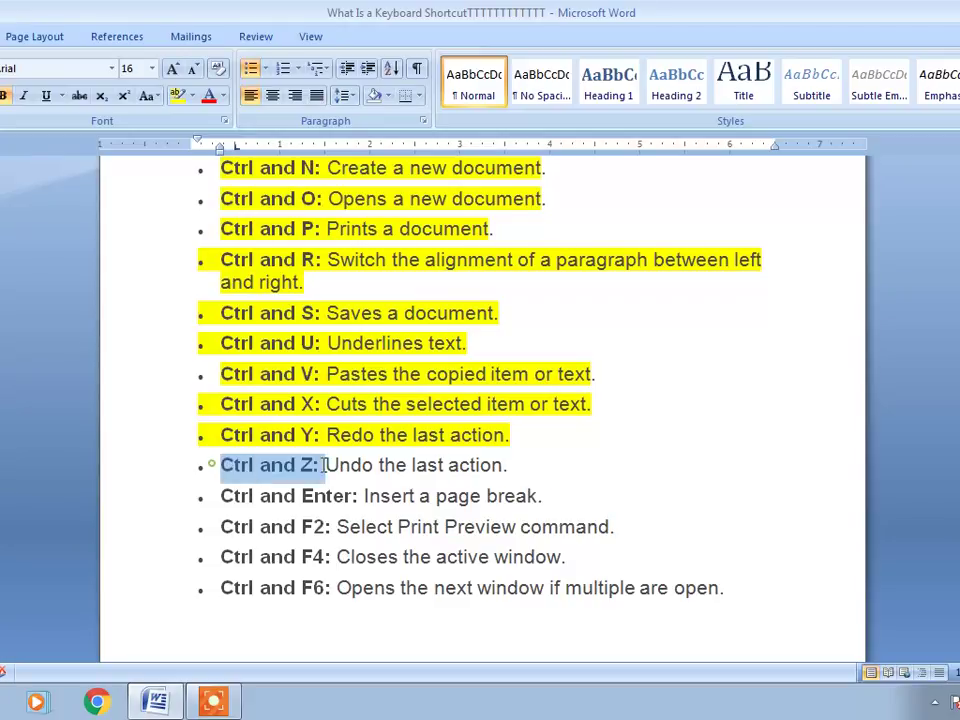
left_click_drag(212, 465, 519, 466)
left_click(178, 95)
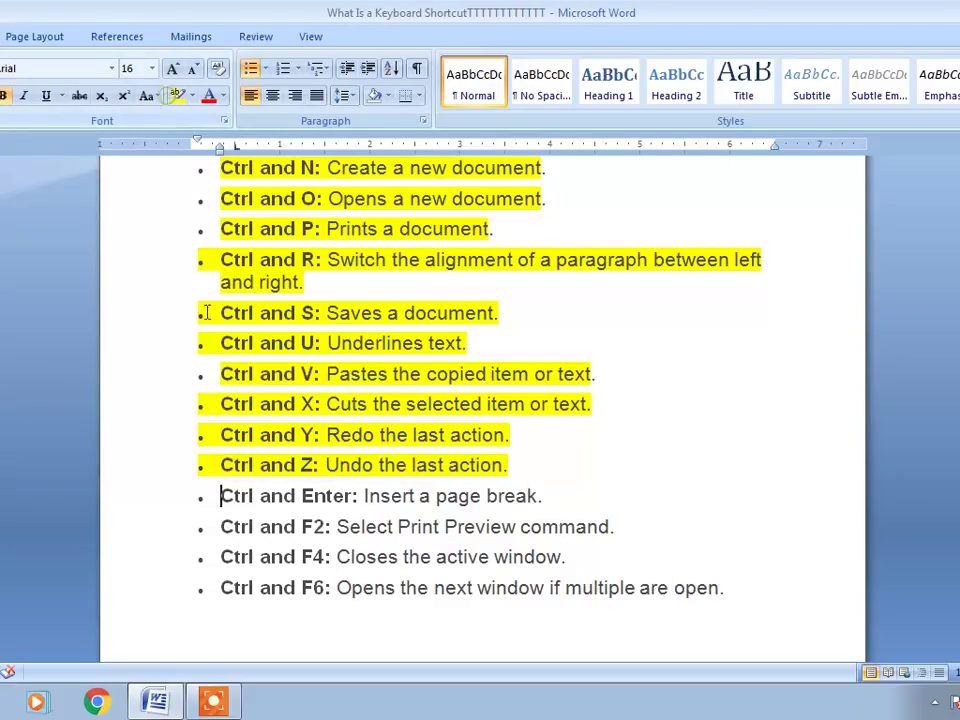
left_click_drag(220, 496, 530, 497)
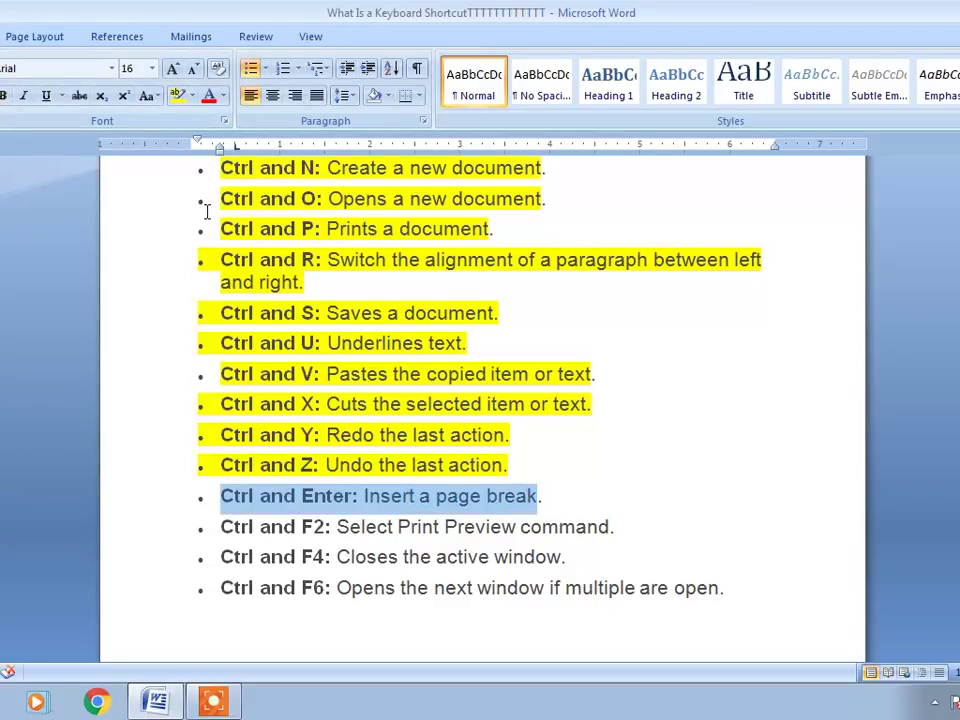
left_click(180, 95)
Highlight the final Ctrl and F2, F4 and F6 lines yellow.
scroll(280, 375, "down", 2)
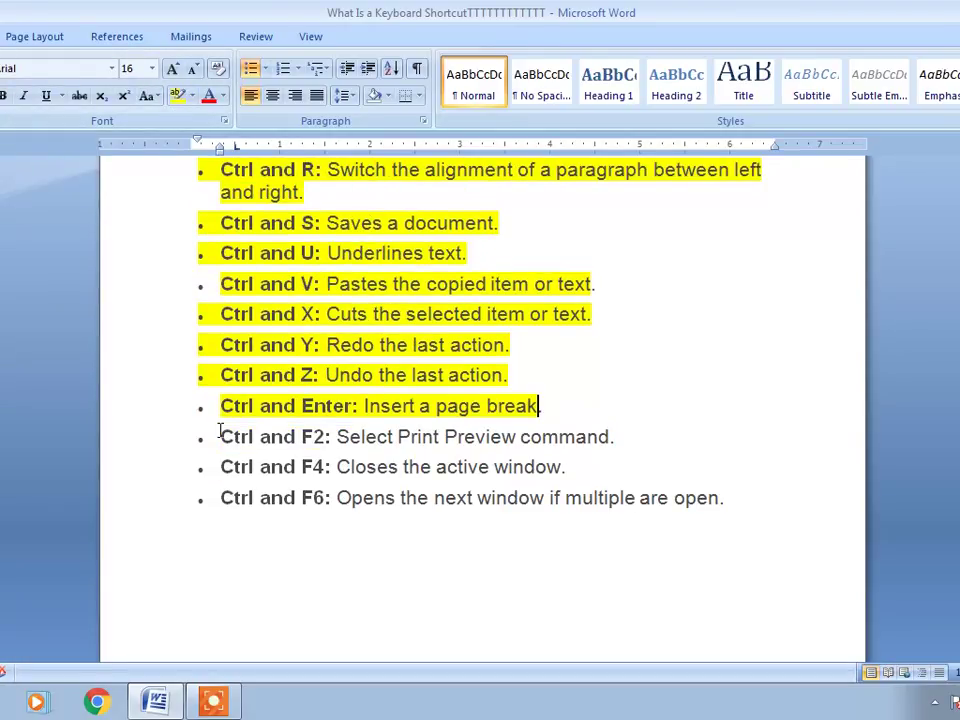
left_click_drag(220, 432, 529, 452)
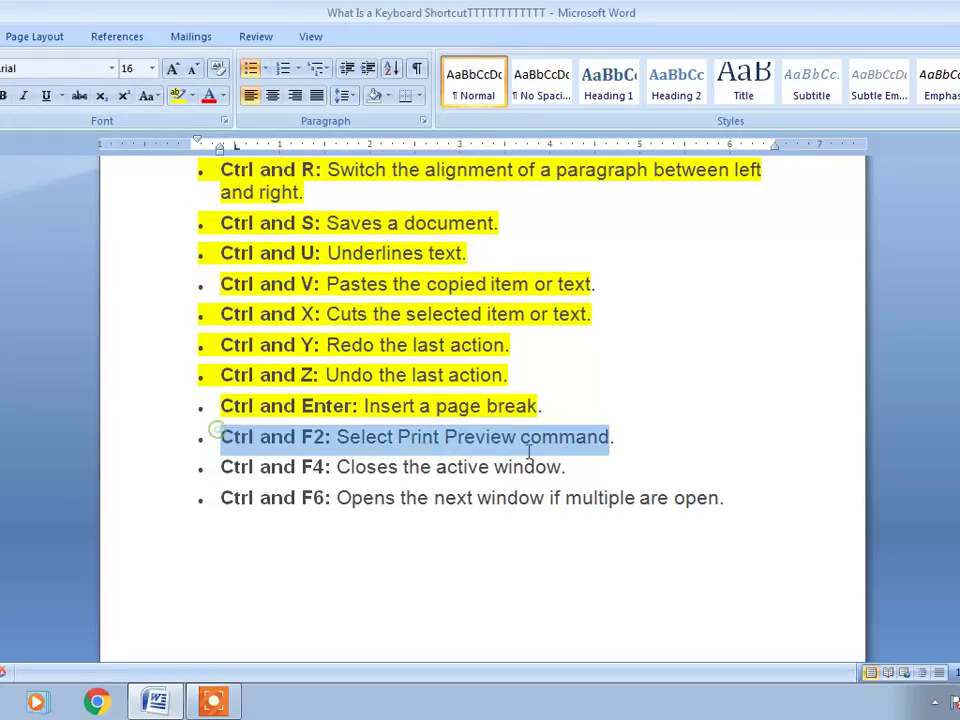
left_click(177, 97)
left_click_drag(220, 468, 575, 480)
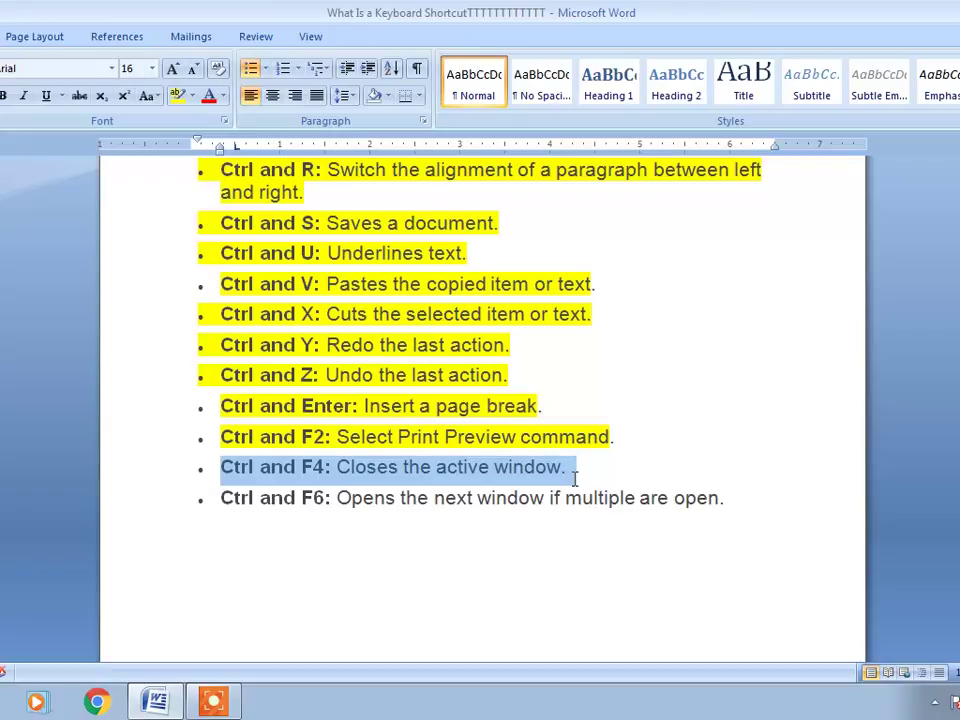
left_click(177, 97)
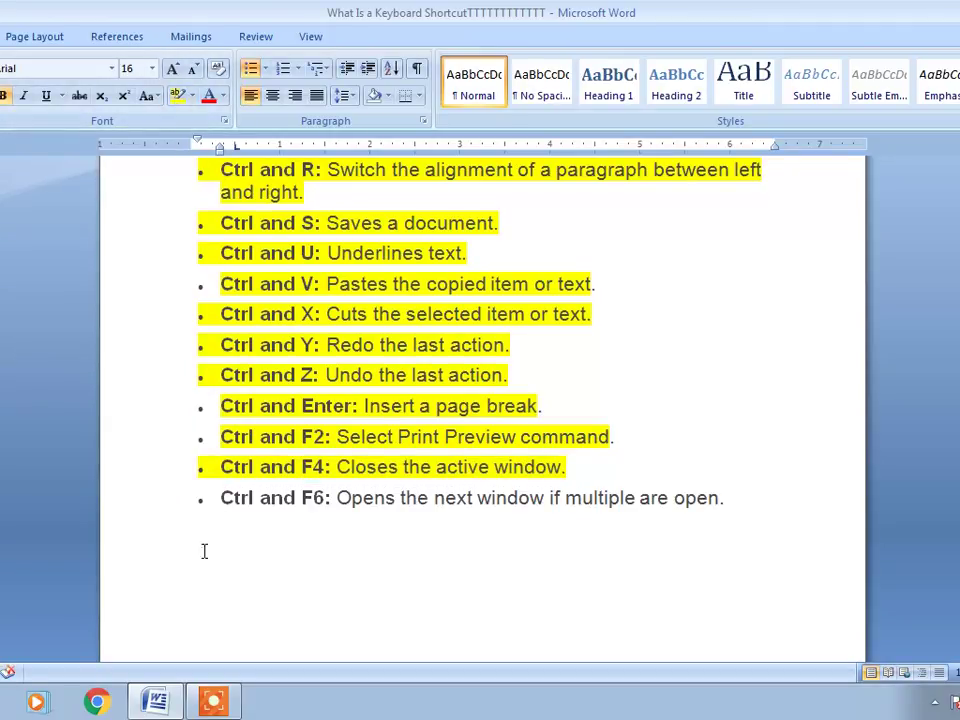
left_click_drag(207, 510, 711, 505)
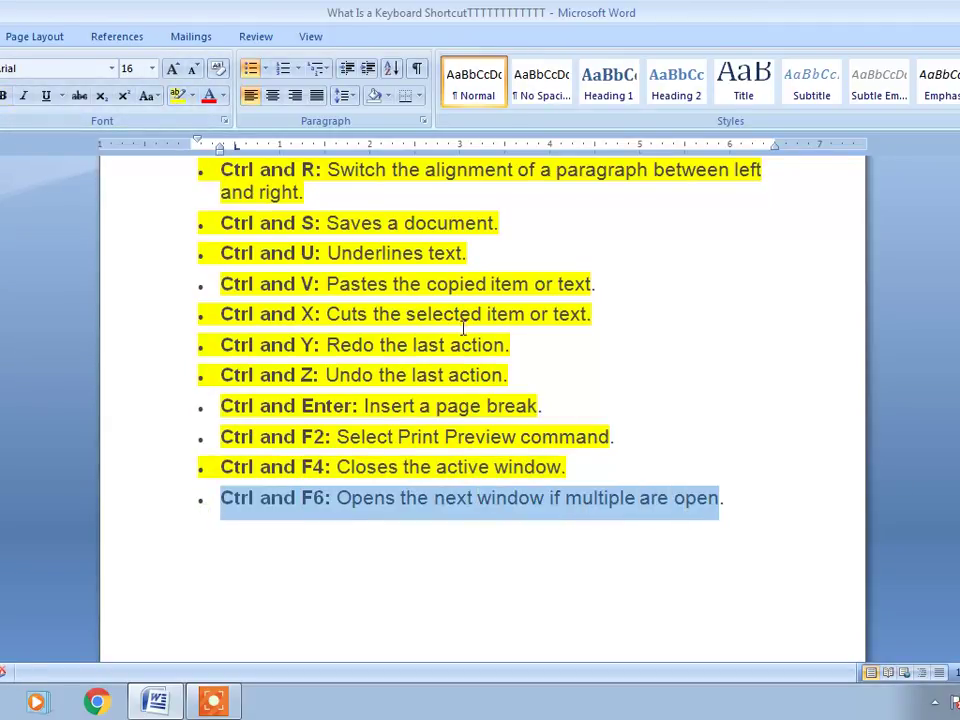
left_click(177, 97)
scroll(332, 283, "down", 3)
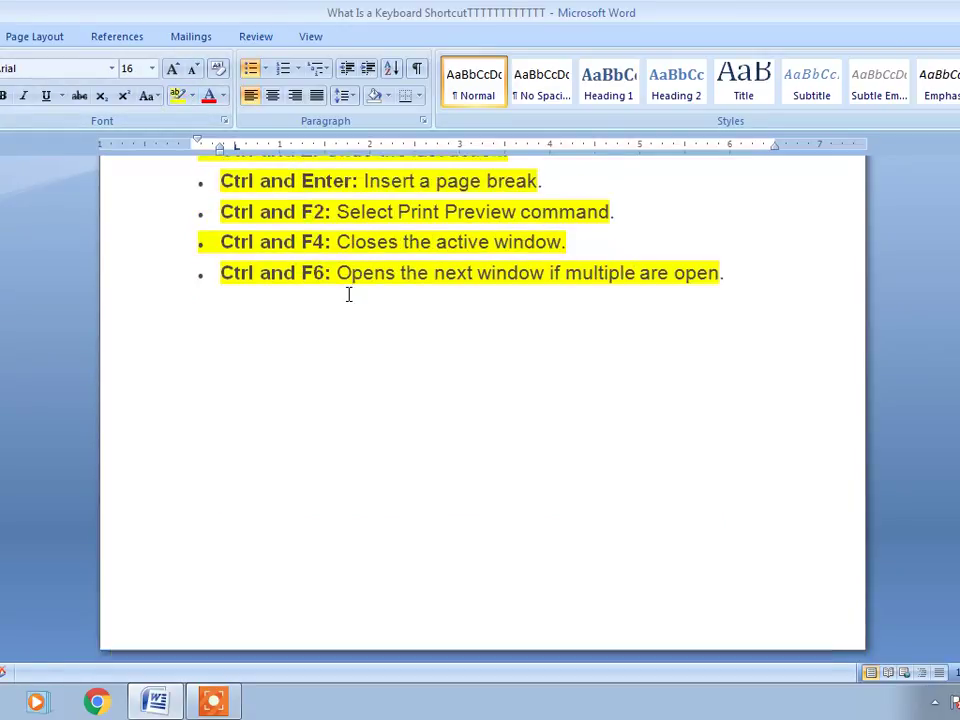
Switch iTop Screen Recorder to Draw mode and handwrite 'Please Like' in red below the list.
left_click(218, 704)
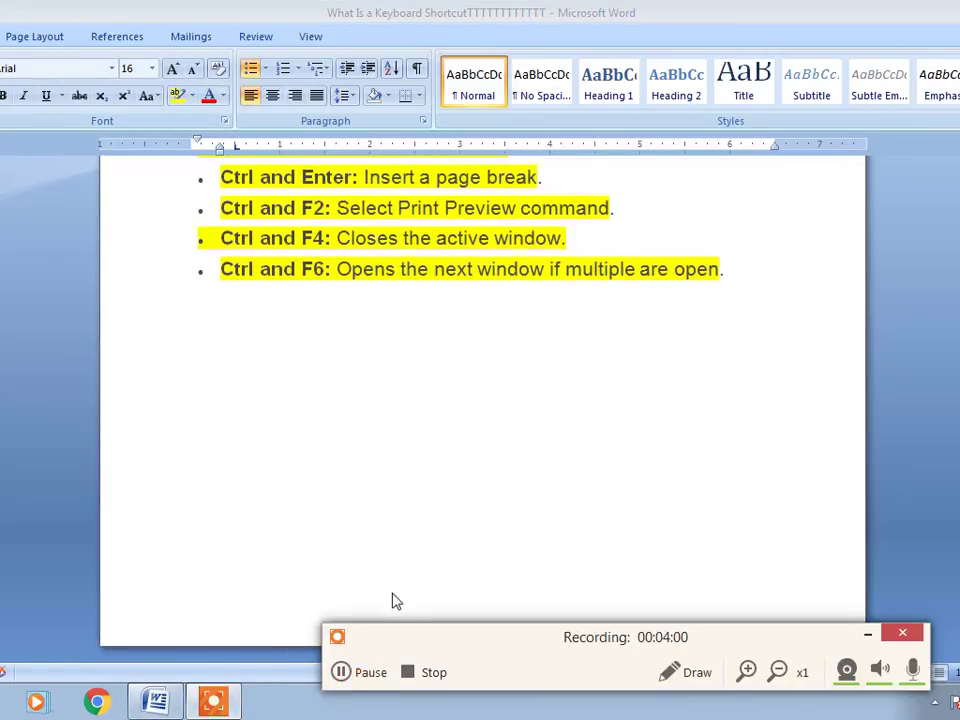
left_click(675, 674)
mouse_move(170, 385)
left_mouse_down()
mouse_move(233, 483)
mouse_move(198, 395)
left_mouse_up()
mouse_move(244, 338)
left_mouse_down()
mouse_move(285, 465)
mouse_move(351, 449)
left_mouse_up()
left_click(294, 422)
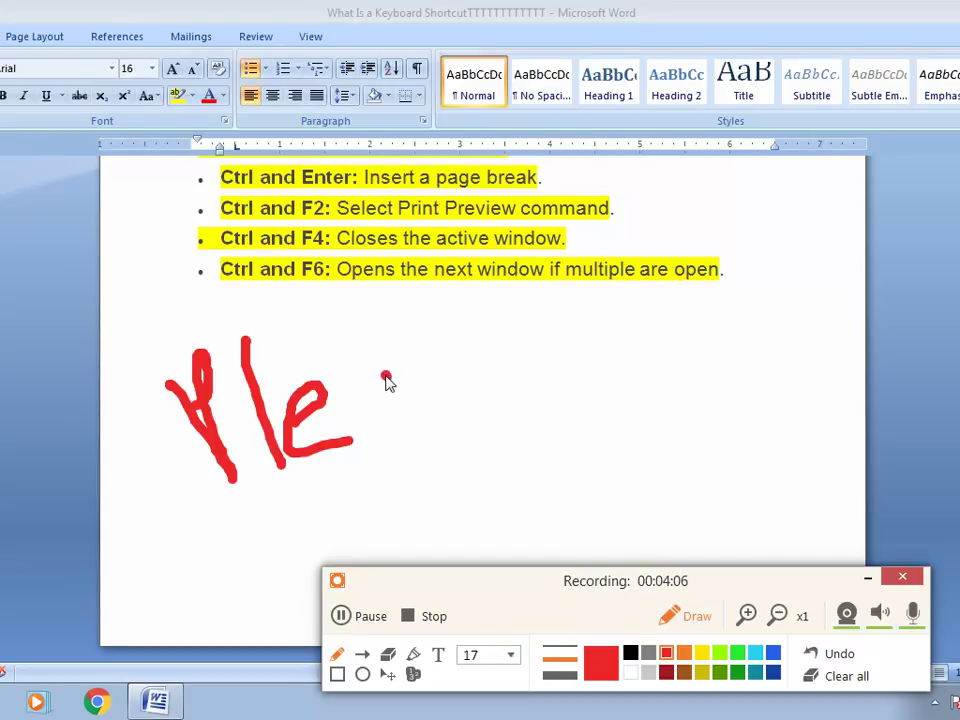
left_click_drag(391, 382, 442, 422)
mouse_move(447, 378)
left_mouse_down()
mouse_move(478, 328)
mouse_move(497, 428)
left_mouse_up()
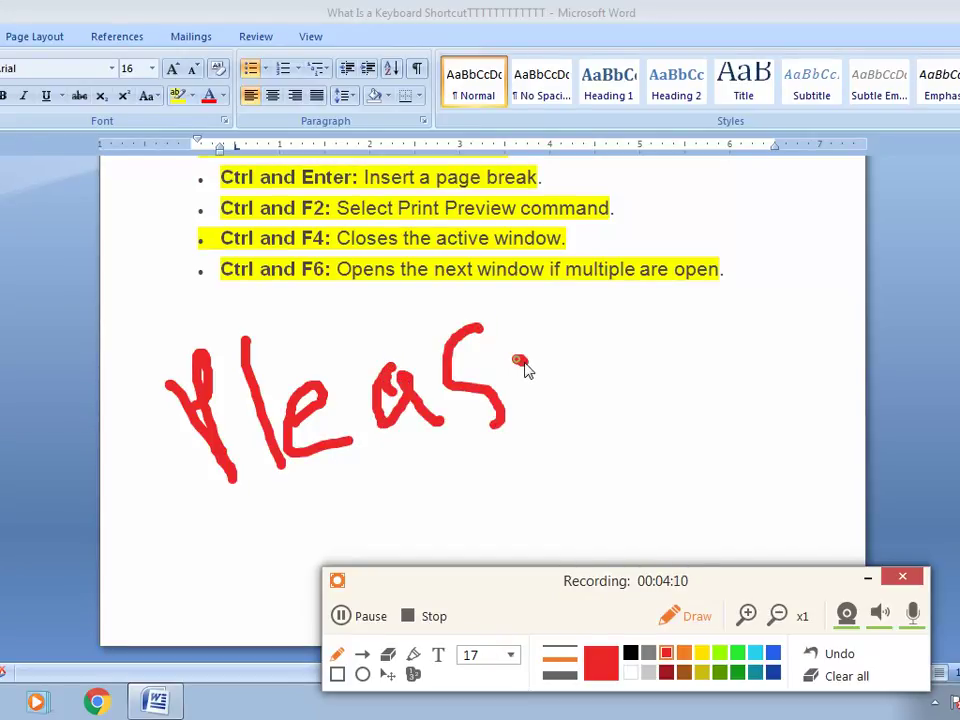
left_click_drag(521, 362, 561, 394)
mouse_move(598, 325)
left_mouse_down()
mouse_move(677, 366)
mouse_move(713, 364)
left_mouse_up()
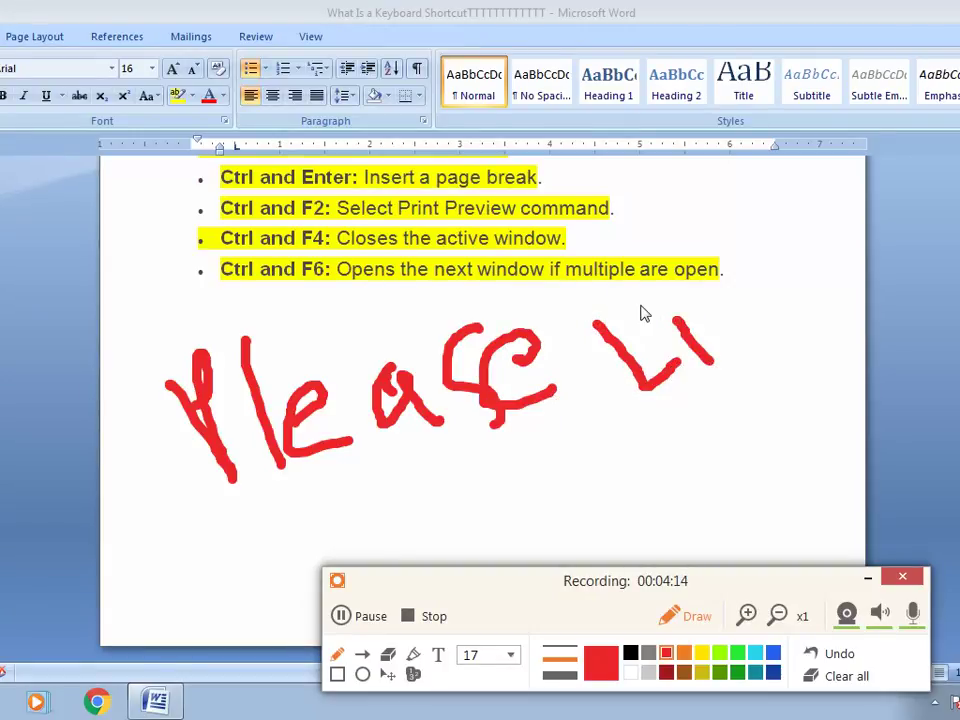
left_click_drag(690, 292, 758, 382)
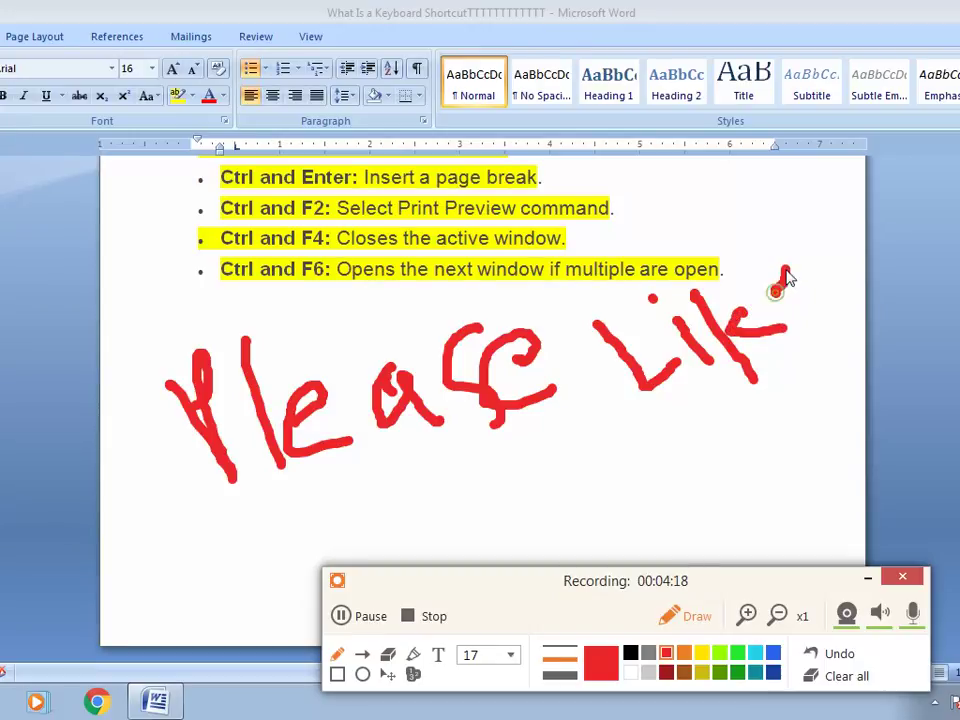
left_click_drag(782, 283, 809, 310)
Handwrite 'Subscribe' in red beneath 'Please Like'.
mouse_move(416, 467)
left_mouse_down()
mouse_move(514, 518)
mouse_move(557, 503)
left_mouse_up()
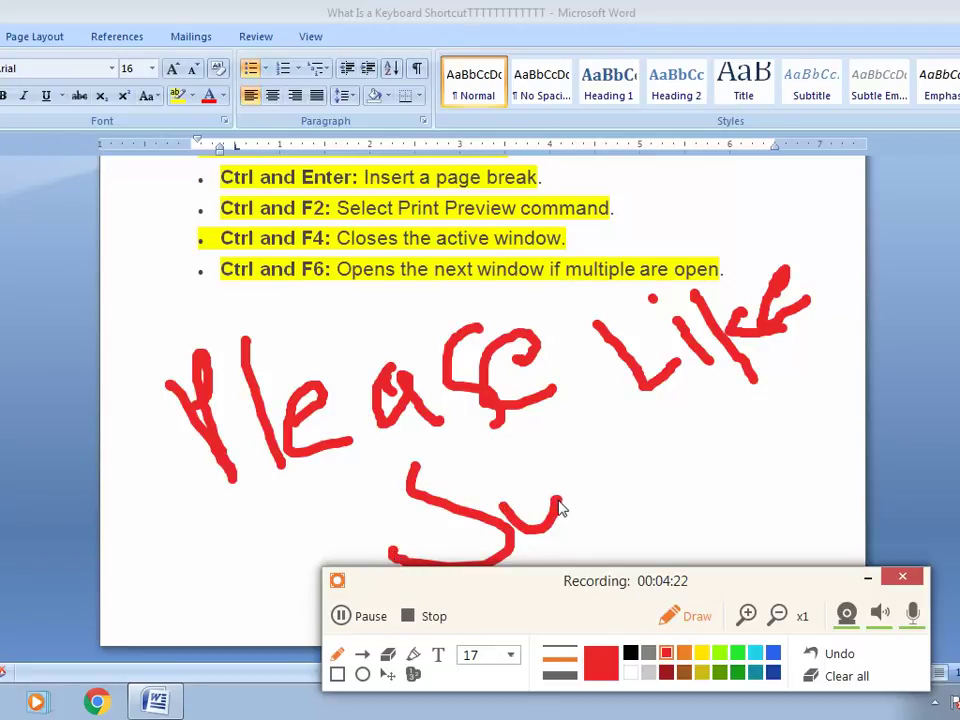
left_click_drag(544, 428, 592, 496)
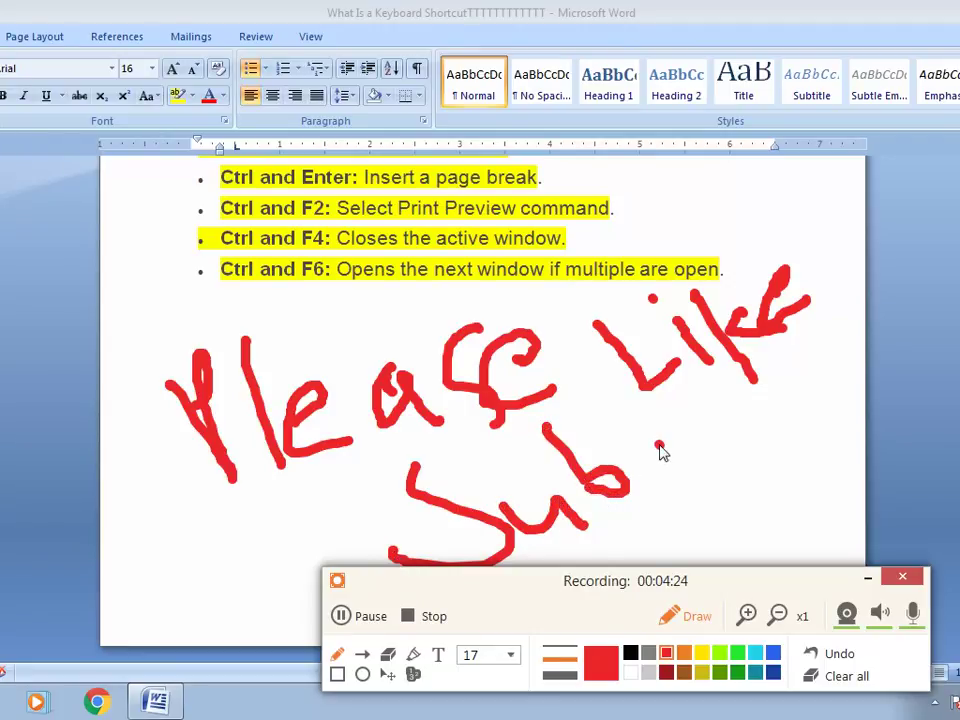
left_click_drag(660, 447, 652, 490)
left_click_drag(725, 428, 745, 466)
mouse_move(726, 410)
left_mouse_down()
mouse_move(803, 460)
mouse_move(813, 416)
mouse_move(832, 440)
left_mouse_up()
left_click(806, 341)
left_click_drag(822, 317, 866, 397)
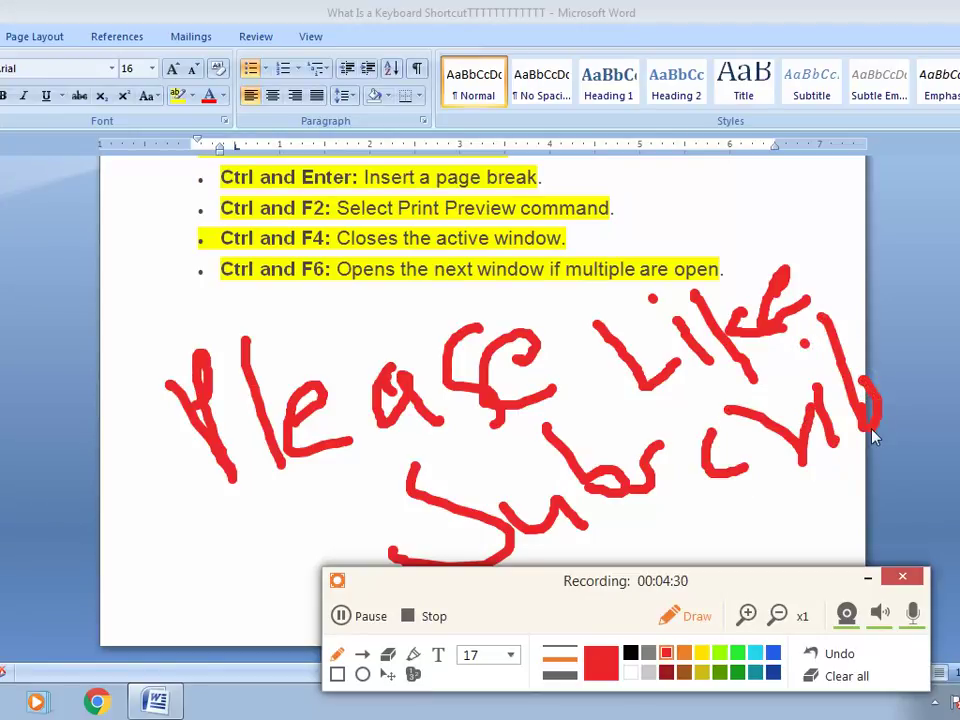
left_click_drag(922, 366, 910, 398)
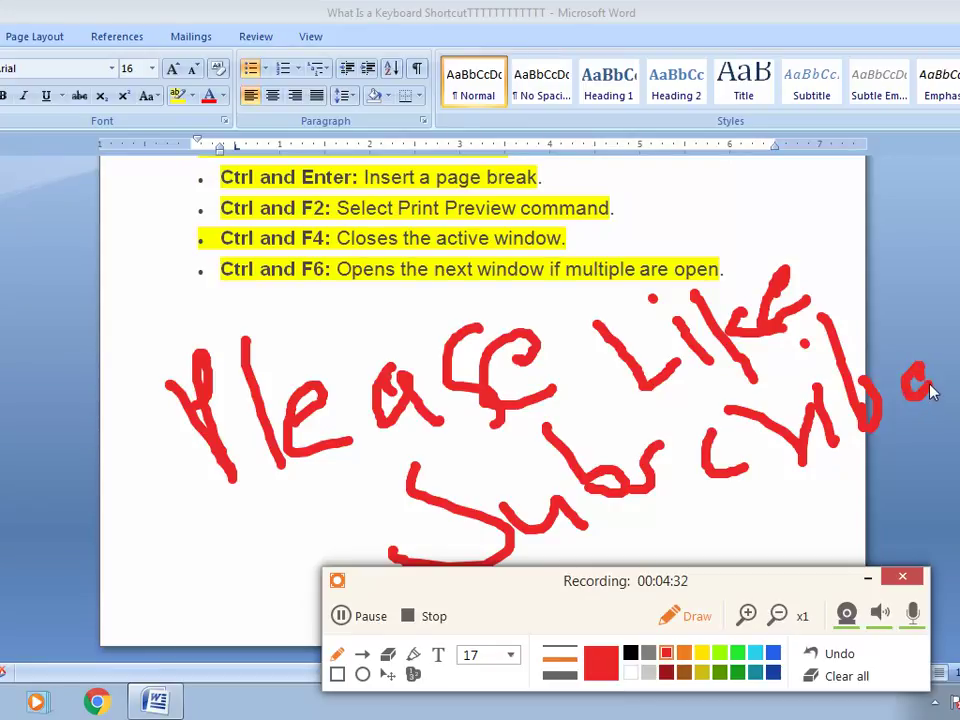